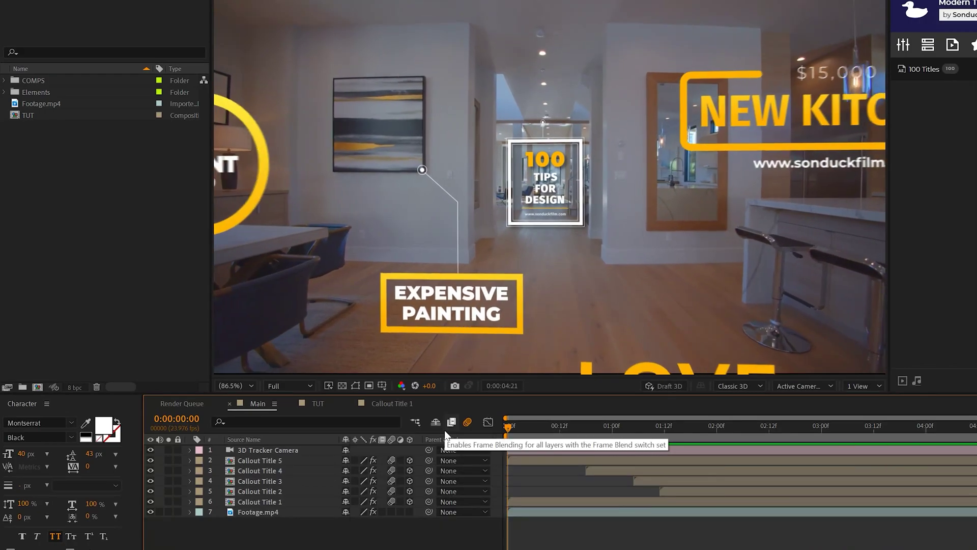
# Switch to the TUT composition and scrub through the room footage to preview it.
pyautogui.click(317, 404)
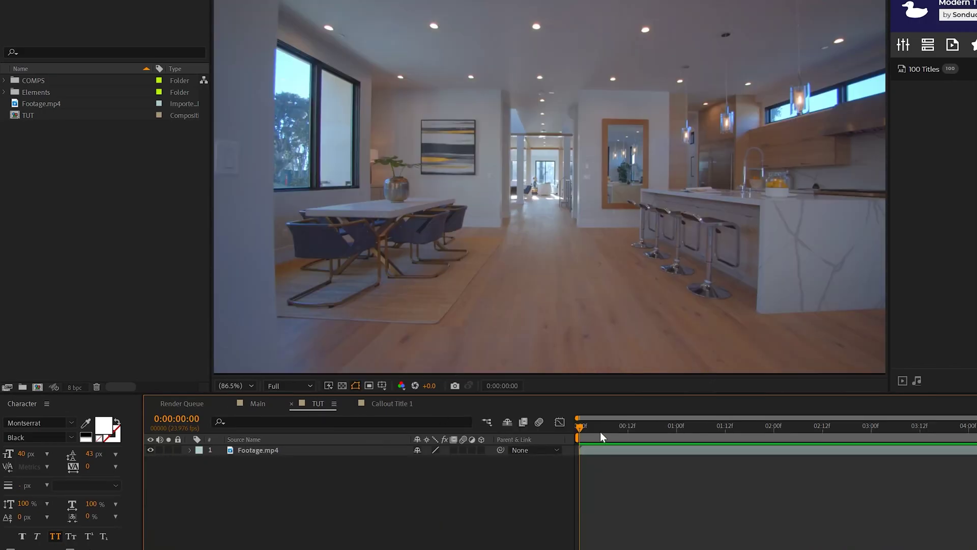
pyautogui.moveTo(585, 420); pyautogui.dragTo(974, 429)
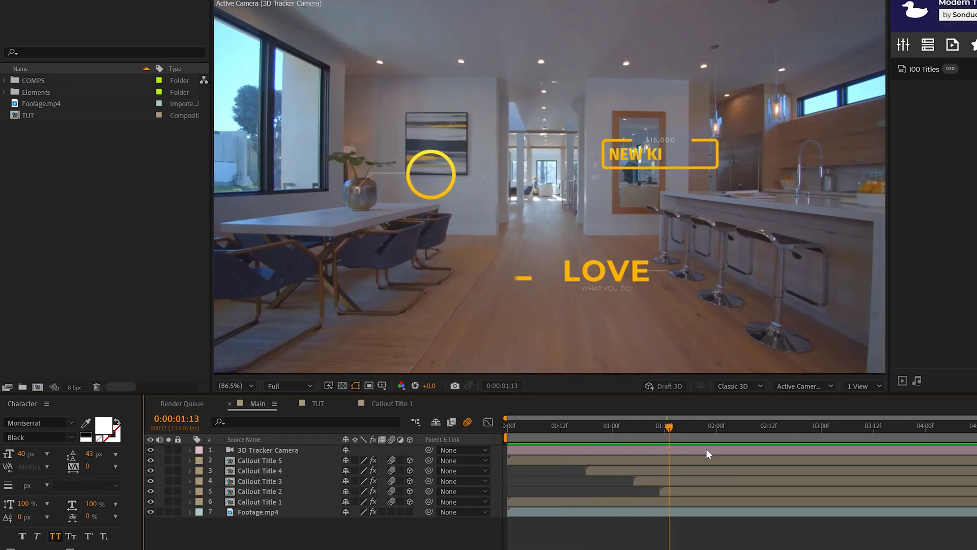
pyautogui.moveTo(707, 448); pyautogui.dragTo(963, 459)
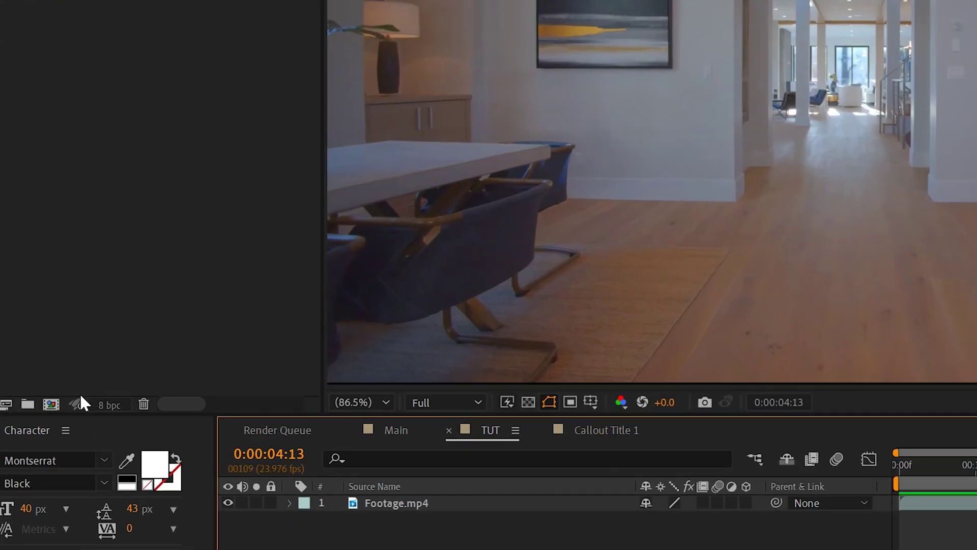
# Create a new empty composition, keeping the name Title 1.
pyautogui.click(51, 406)
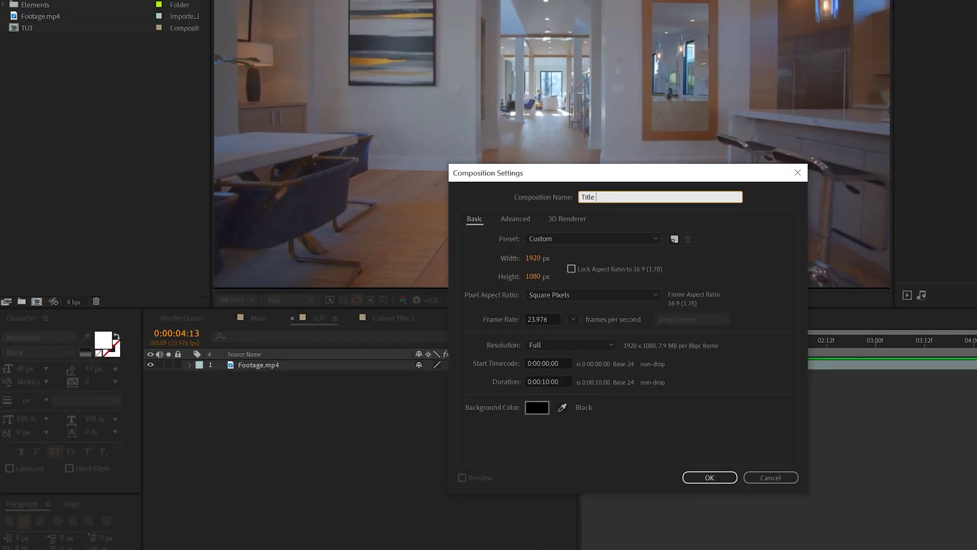
pyautogui.press('Return')
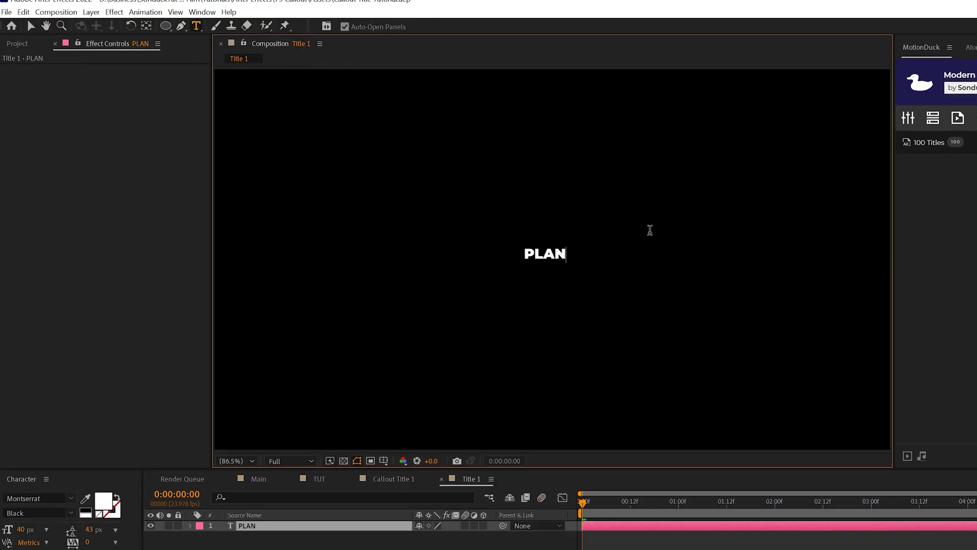
# Add a PLANT text layer with a $399 text layer below it, then return to the Selection tool.
pyautogui.write('T')
pyautogui.click(356, 539)
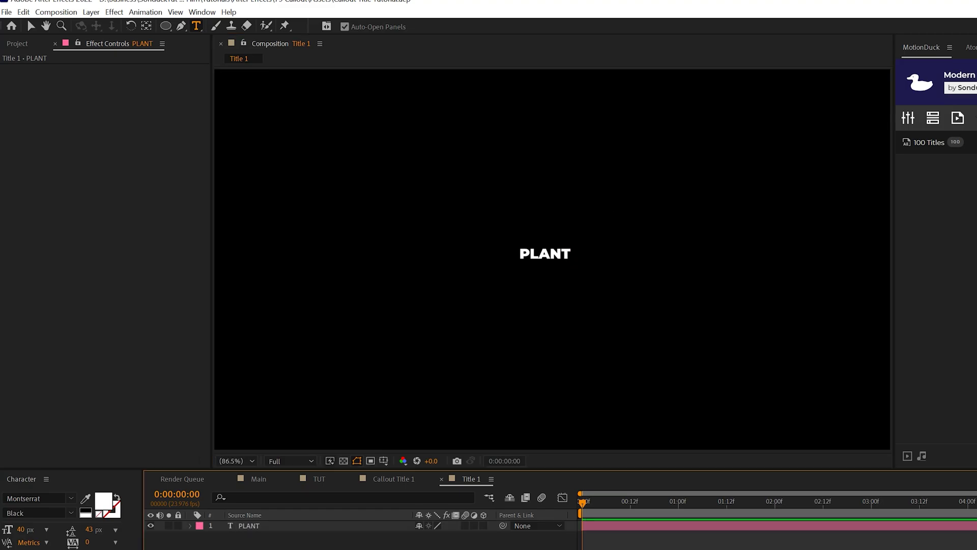
pyautogui.click(545, 279)
pyautogui.write('$399')
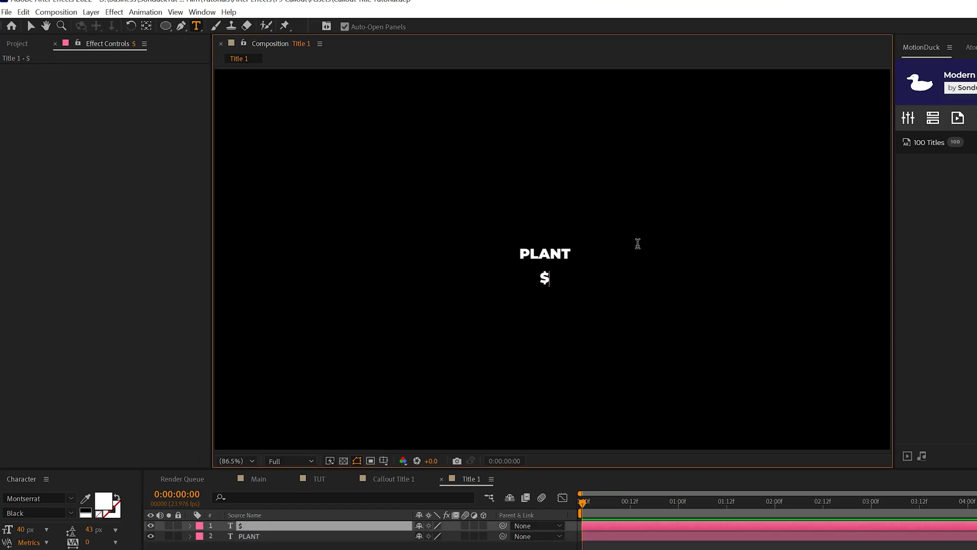
pyautogui.click(281, 499)
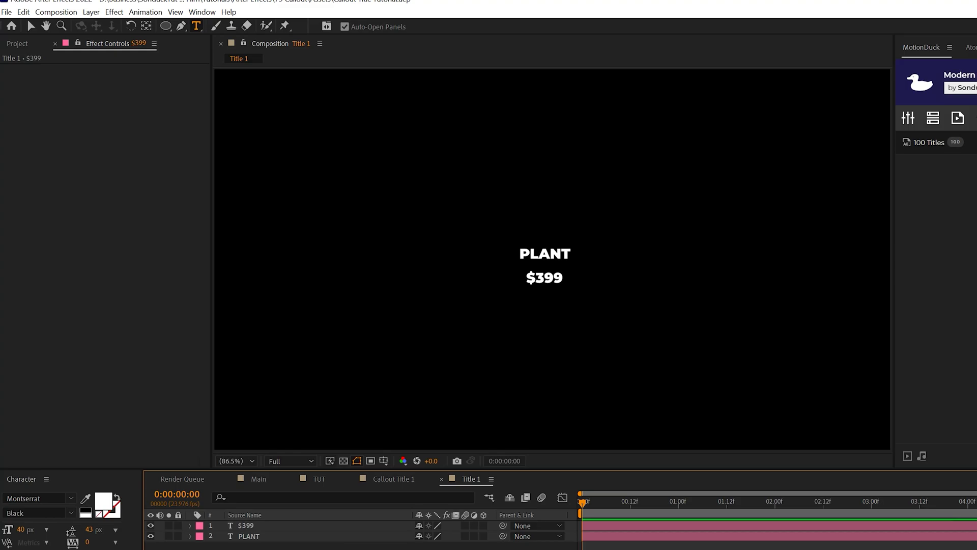
pyautogui.hotkey('ctrl', 'a')
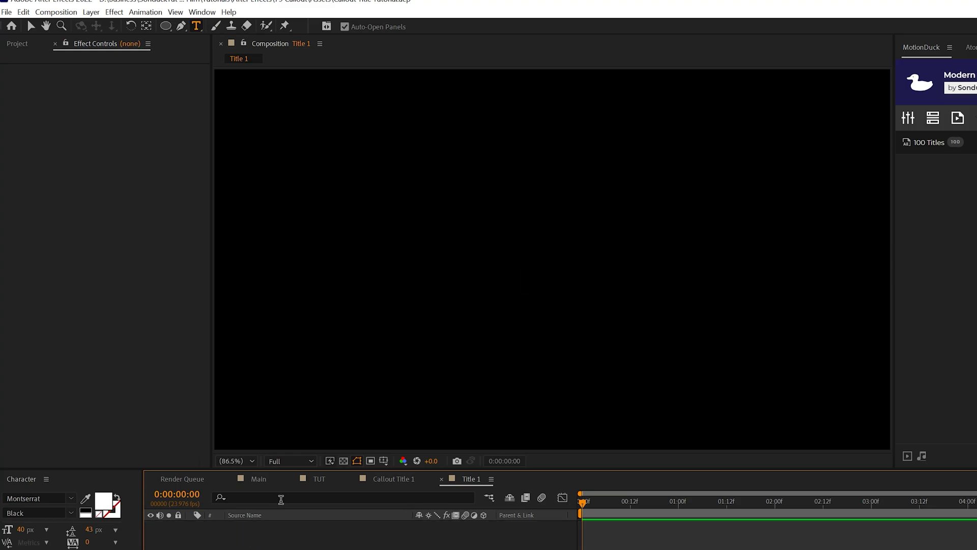
pyautogui.hotkey('ctrl', 'shift', 'a')
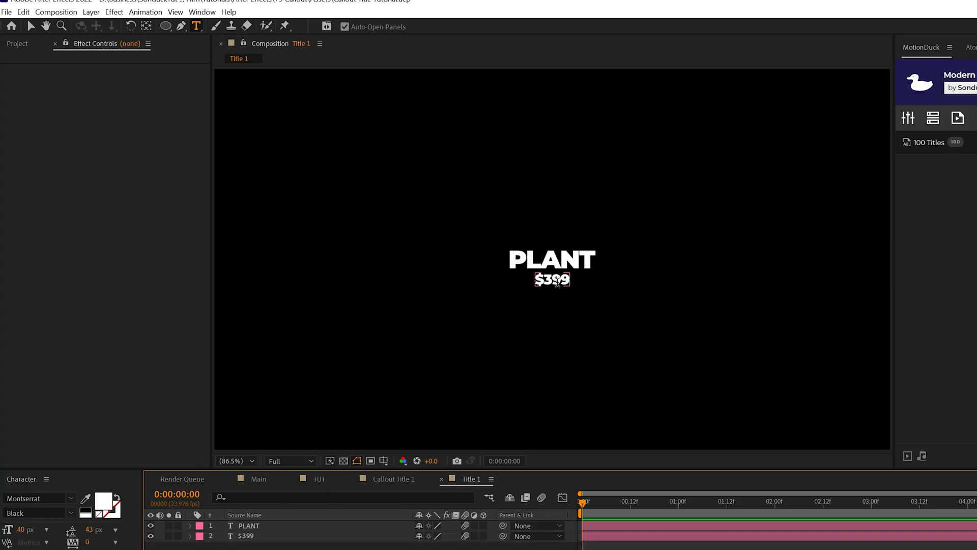
pyautogui.press('v')
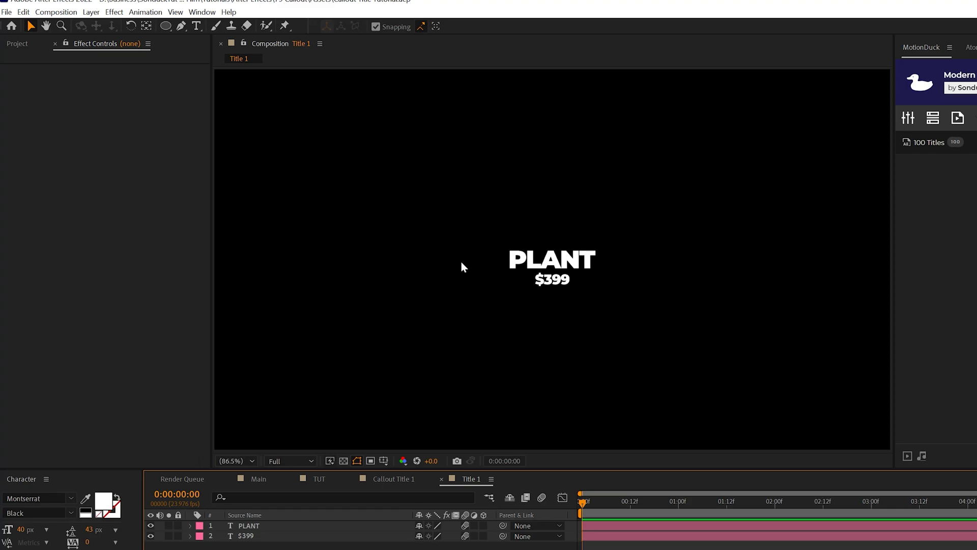
# Draw a circle over the title, centre it in the comp, and send it behind the text.
pyautogui.moveTo(165, 26)
pyautogui.mouseDown()
pyautogui.moveTo(202, 36)
pyautogui.moveTo(210, 52)
pyautogui.mouseUp()
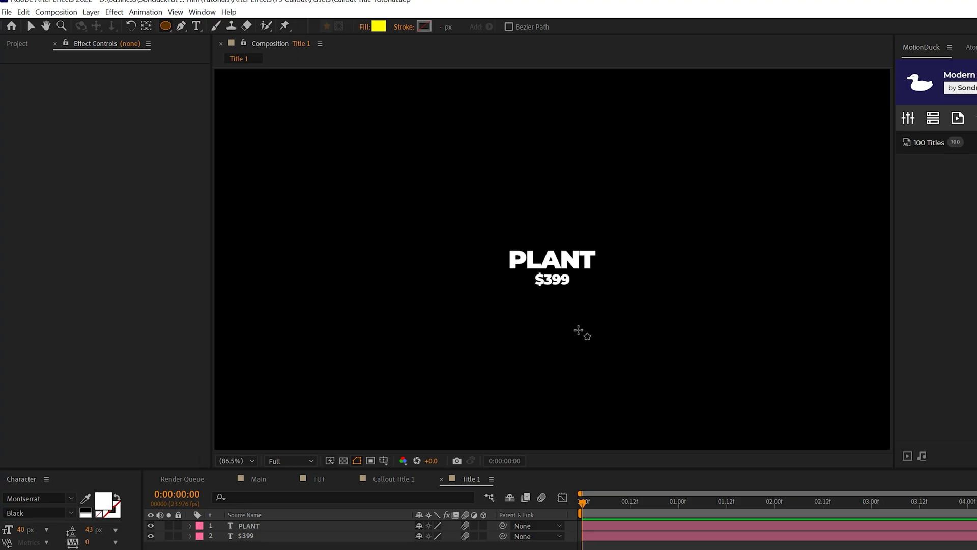
pyautogui.moveTo(165, 28); pyautogui.dragTo(191, 54)
pyautogui.moveTo(546, 253); pyautogui.dragTo(656, 362)
pyautogui.click(31, 447)
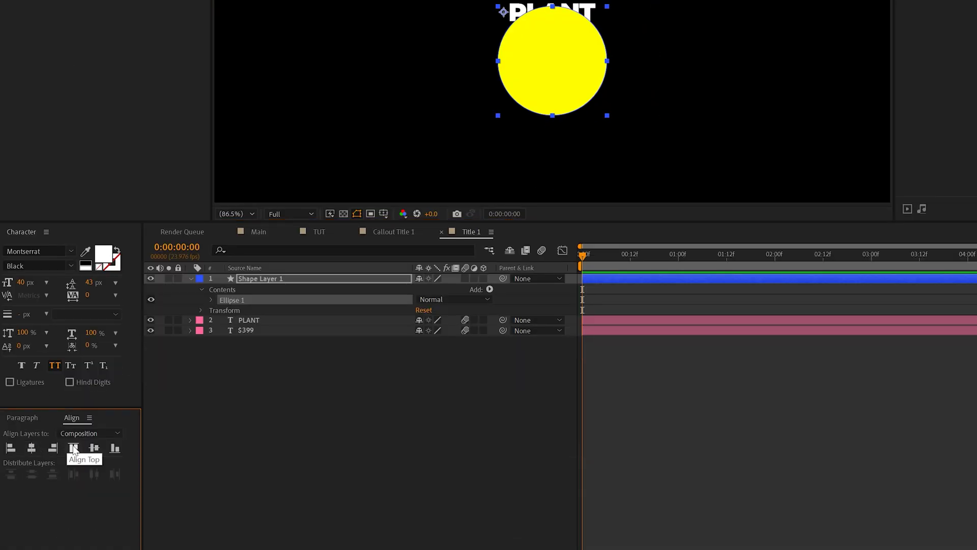
pyautogui.click(95, 449)
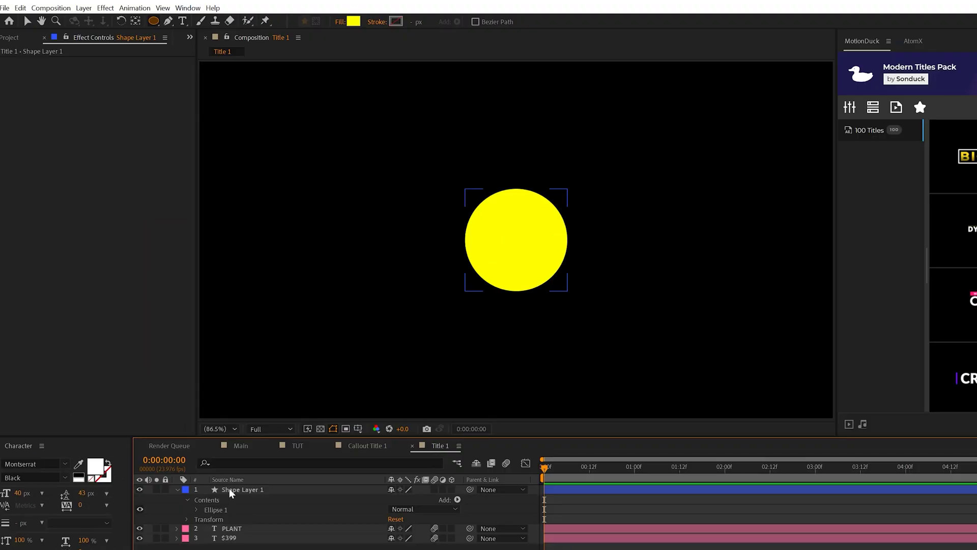
pyautogui.hotkey('ctrl', 'shift', '[')
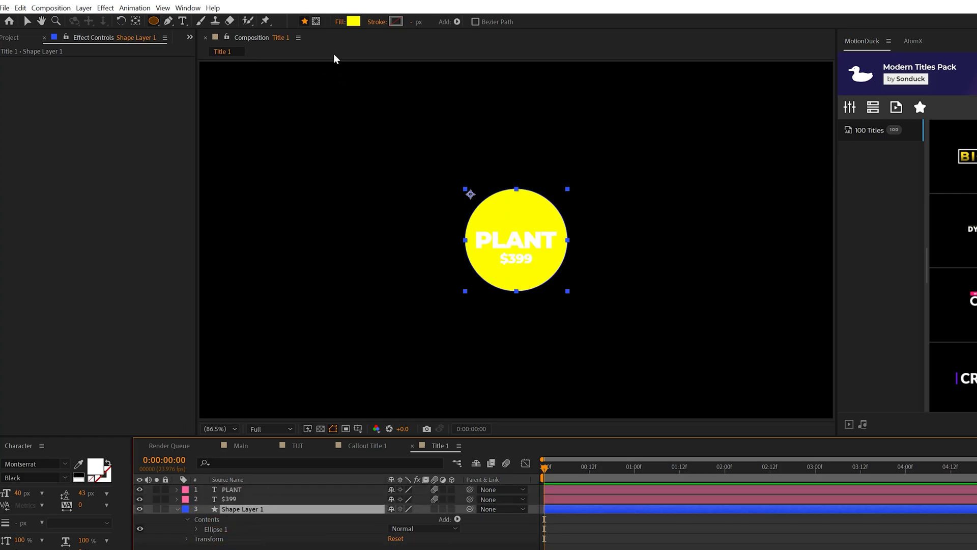
# Set the circle to no fill with a solid white stroke, and widen the stroke.
pyautogui.click(340, 22)
pyautogui.click(296, 103)
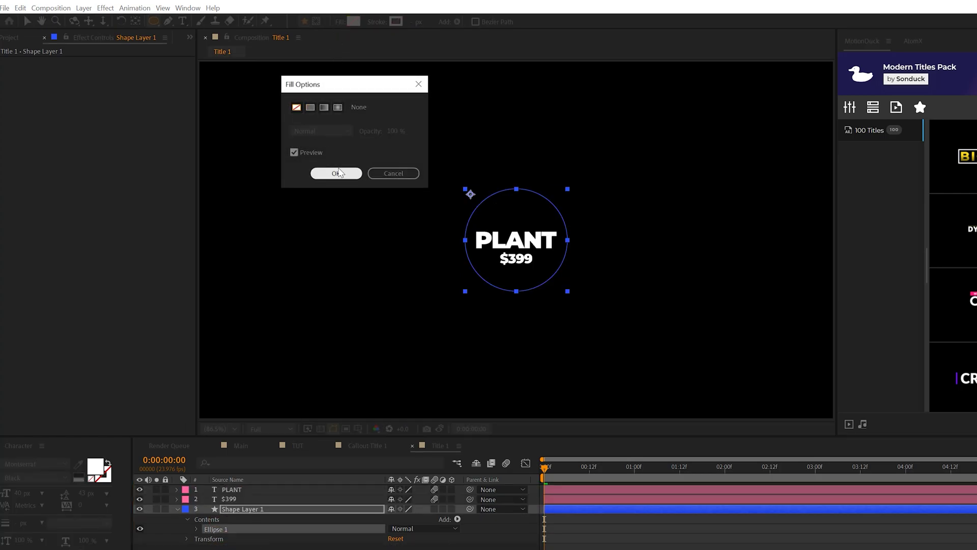
pyautogui.click(336, 171)
pyautogui.click(377, 22)
pyautogui.click(310, 107)
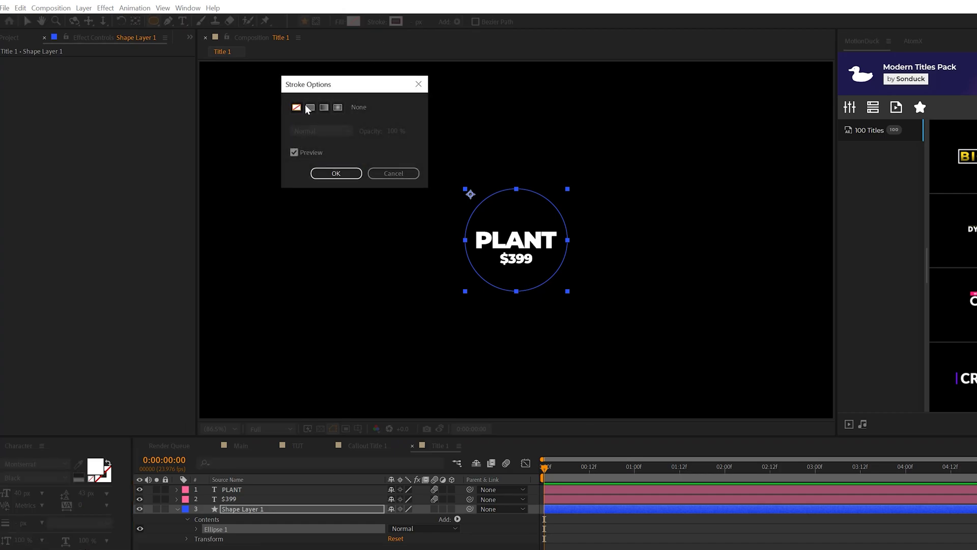
pyautogui.click(336, 173)
pyautogui.click(413, 22)
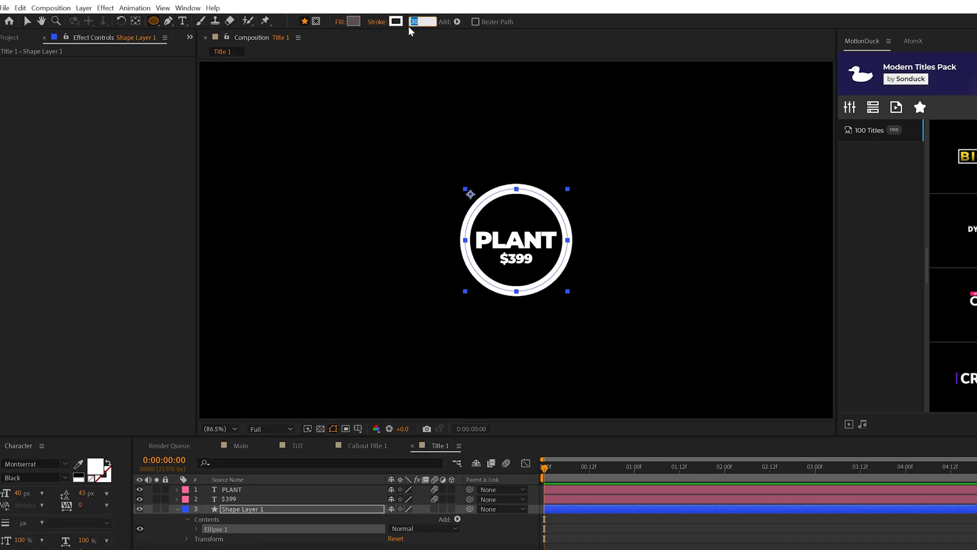
# Apply the thicker stroke and add a Gradient Ramp spanning the ring's top to bottom.
pyautogui.press('Return')
pyautogui.press('v')
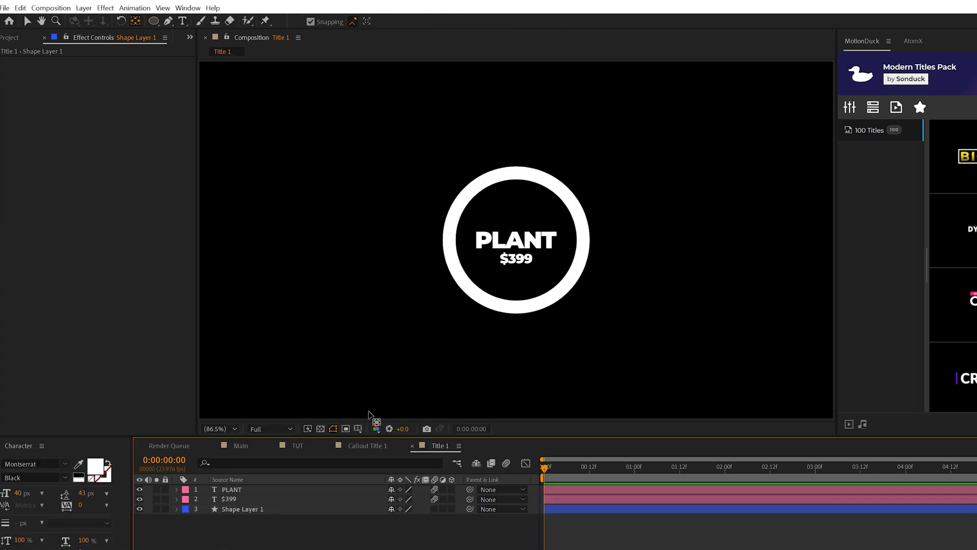
pyautogui.click(230, 509)
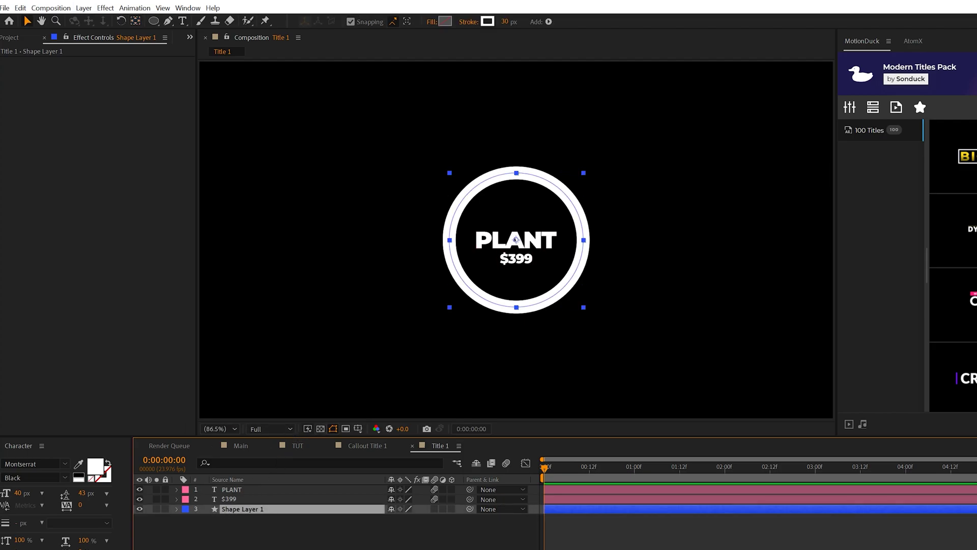
pyautogui.click(105, 8)
pyautogui.moveTo(130, 170)
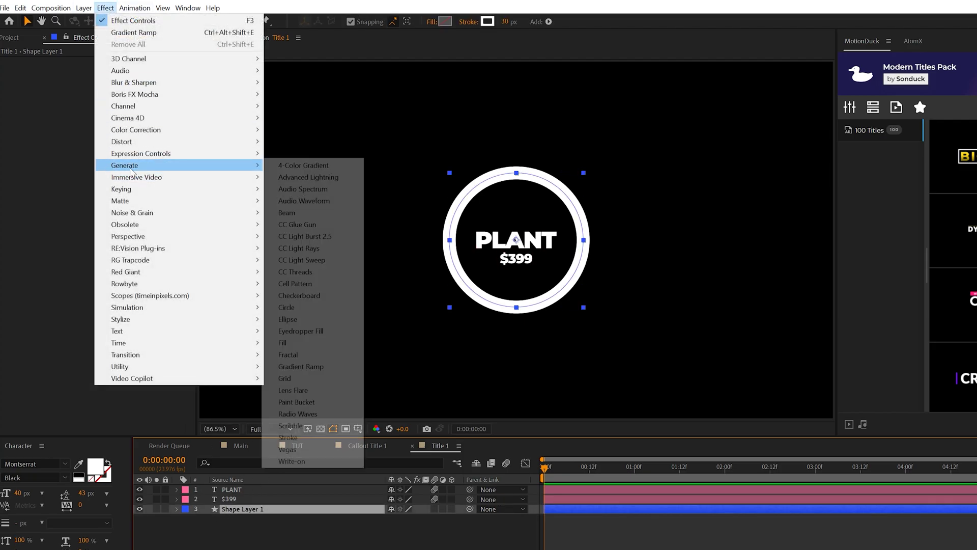
pyautogui.click(336, 375)
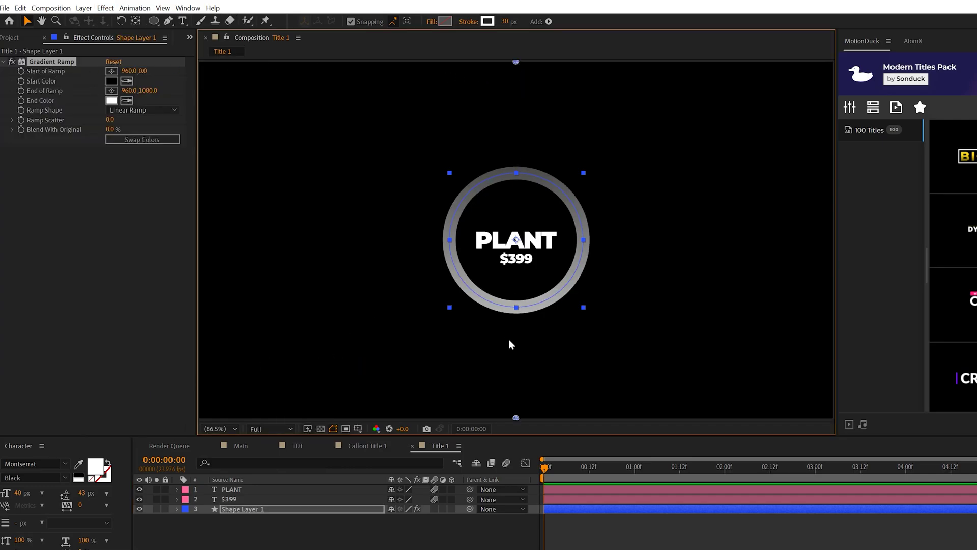
pyautogui.moveTo(516, 76); pyautogui.dragTo(516, 163)
pyautogui.moveTo(516, 418); pyautogui.dragTo(516, 316)
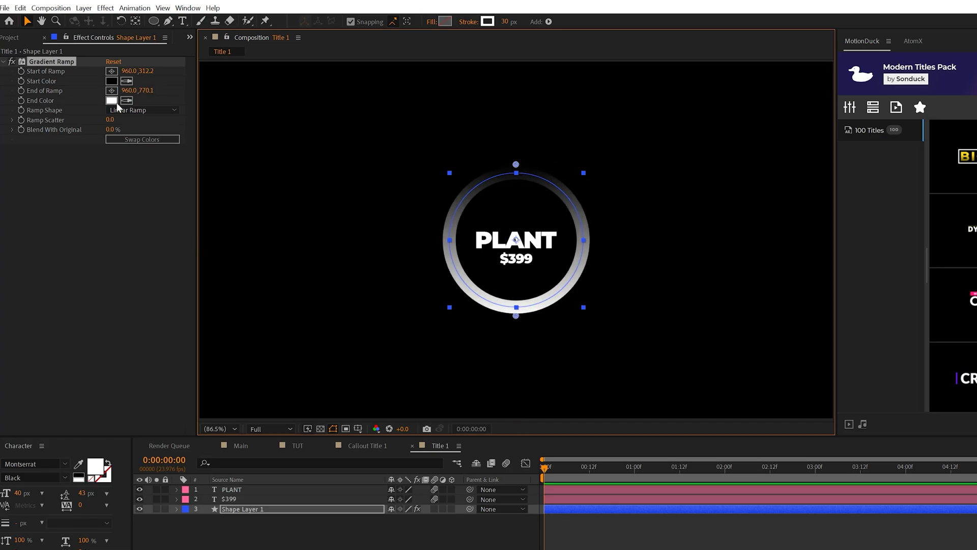
# Set the ramp's start colour to bright yellow and its end colour to gold C69000.
pyautogui.click(111, 82)
pyautogui.moveTo(305, 257); pyautogui.dragTo(303, 267)
pyautogui.click(255, 131)
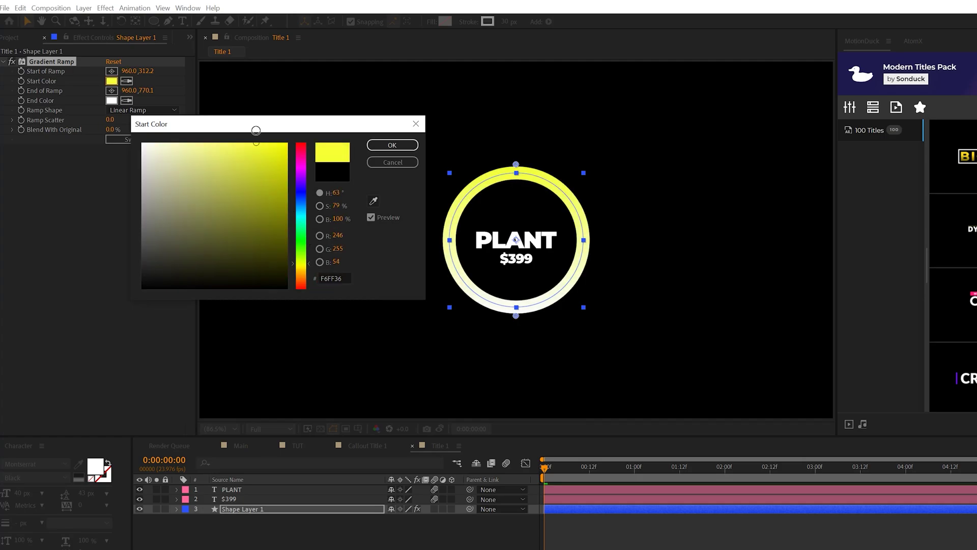
pyautogui.click(391, 145)
pyautogui.click(111, 100)
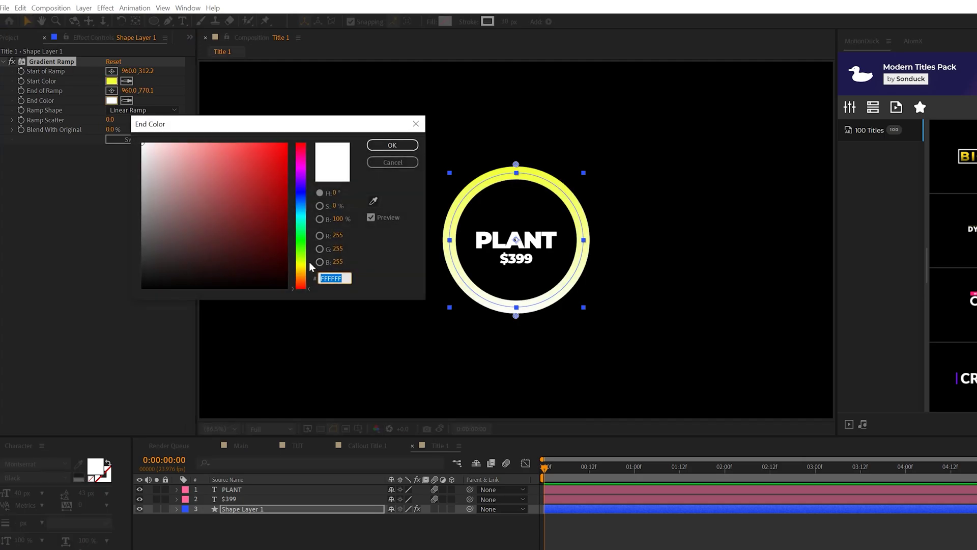
pyautogui.moveTo(303, 278); pyautogui.dragTo(308, 273)
pyautogui.click(288, 177)
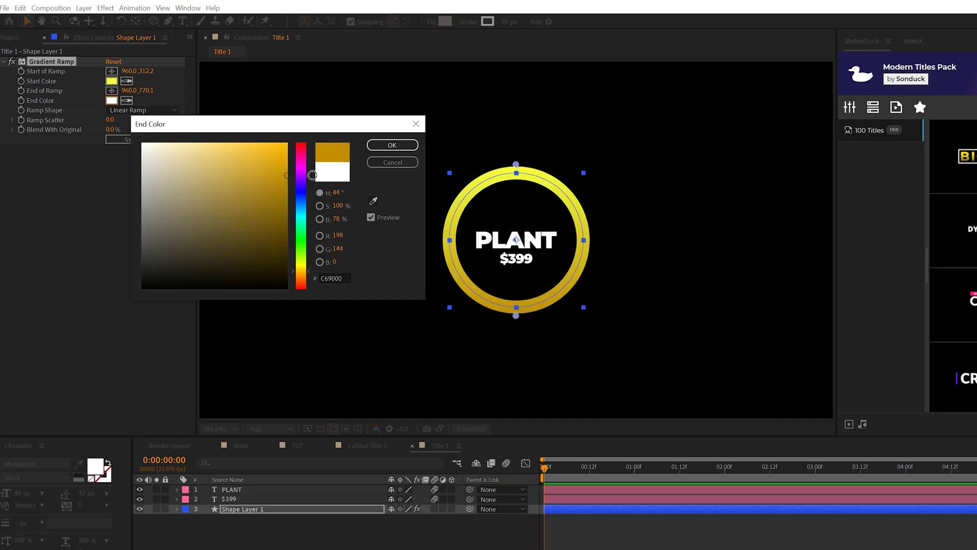
pyautogui.click(392, 145)
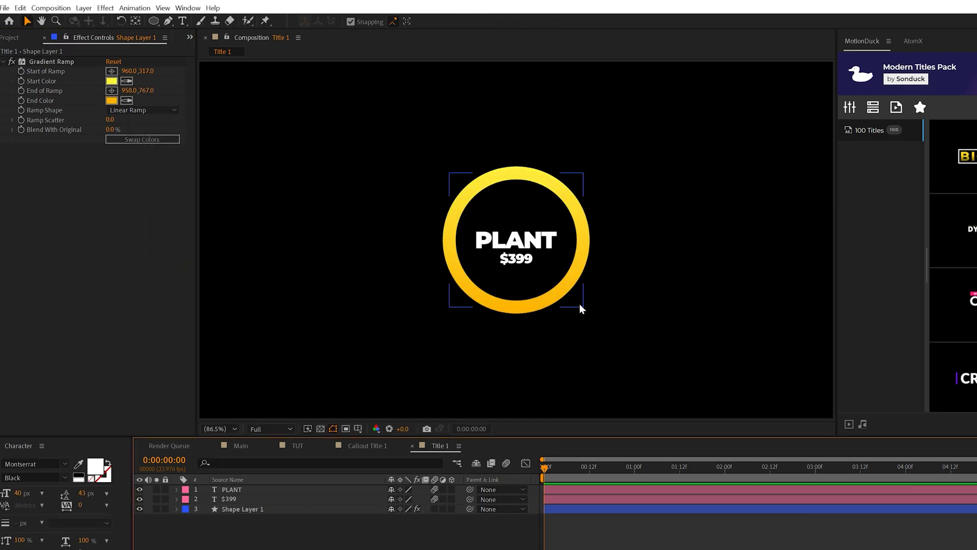
# Play and scrub the Main composition to preview the callouts, then switch to Title 1.
pyautogui.click(241, 446)
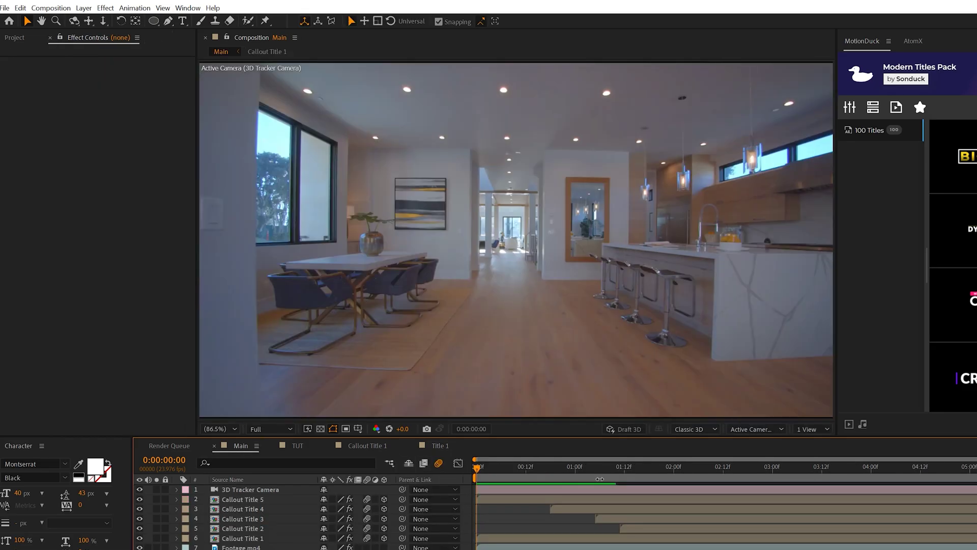
pyautogui.press('space')
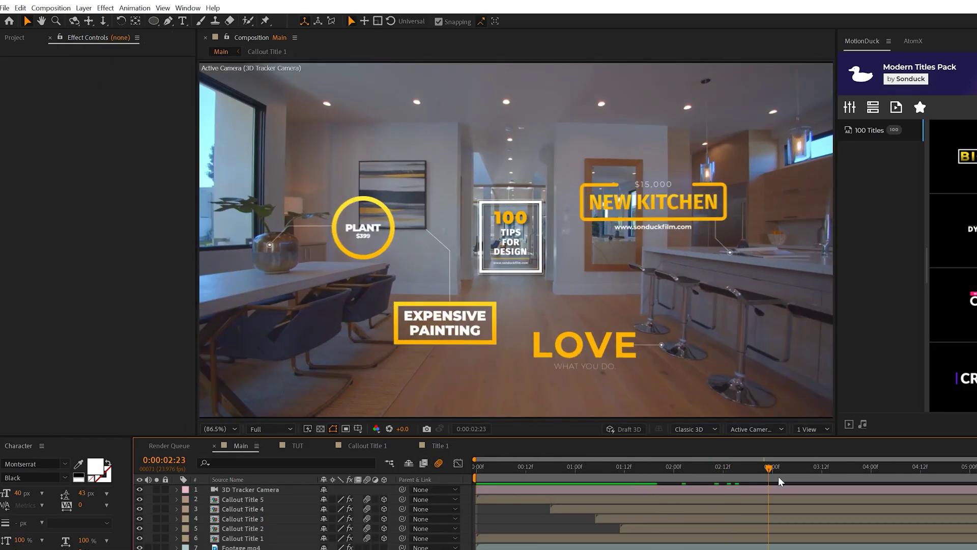
pyautogui.moveTo(799, 471); pyautogui.dragTo(892, 487)
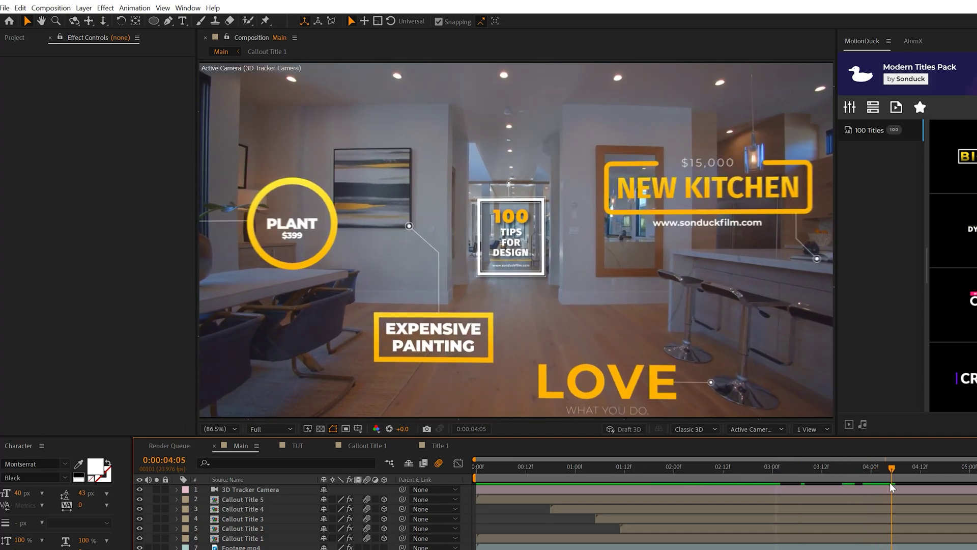
pyautogui.click(445, 450)
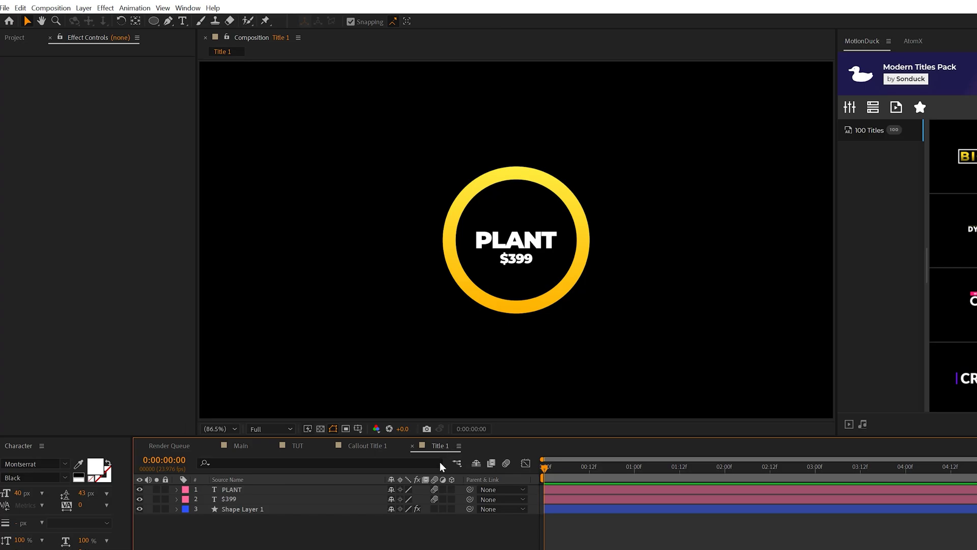
# Draw a 2 px Pen line left from the ring's edge, angling down at the end.
pyautogui.click(171, 21)
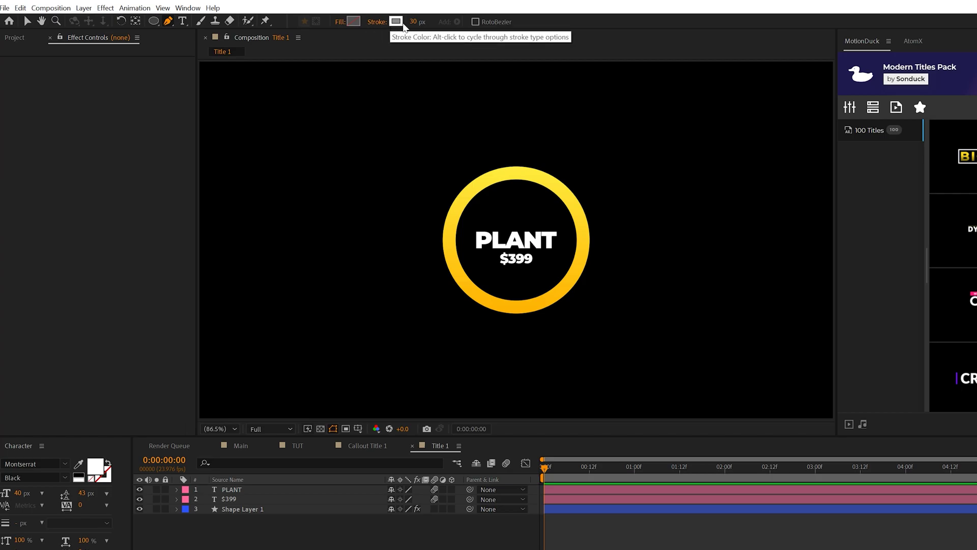
pyautogui.click(413, 21)
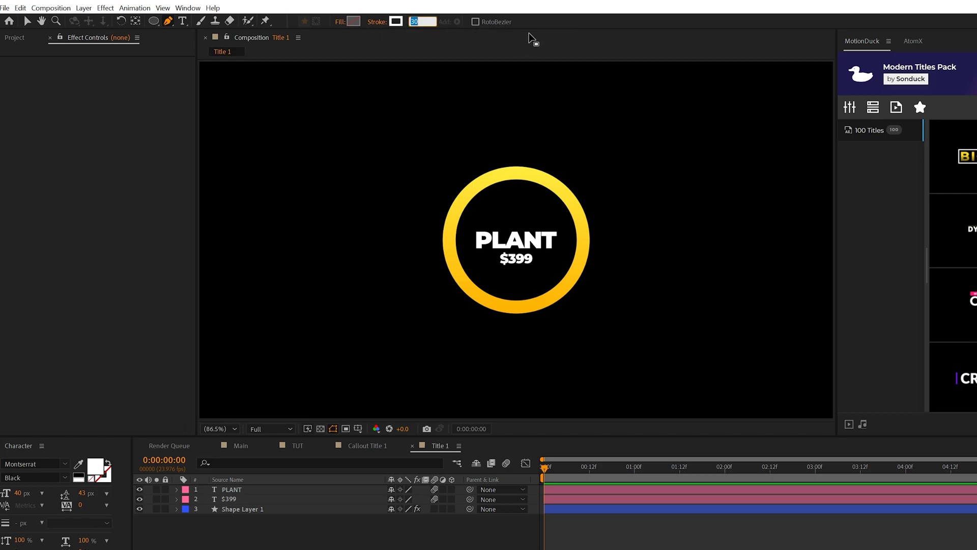
pyautogui.write('2')
pyautogui.press('Return')
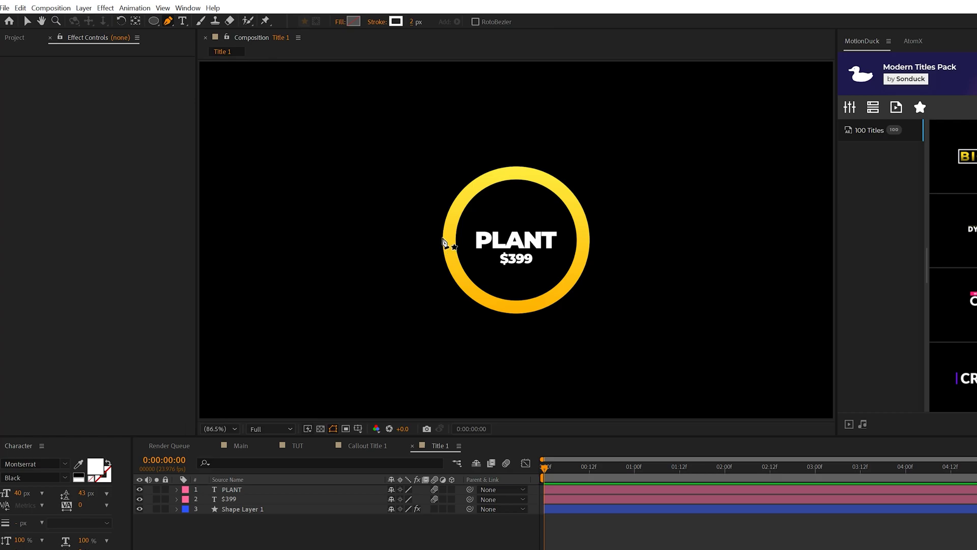
pyautogui.click(450, 243)
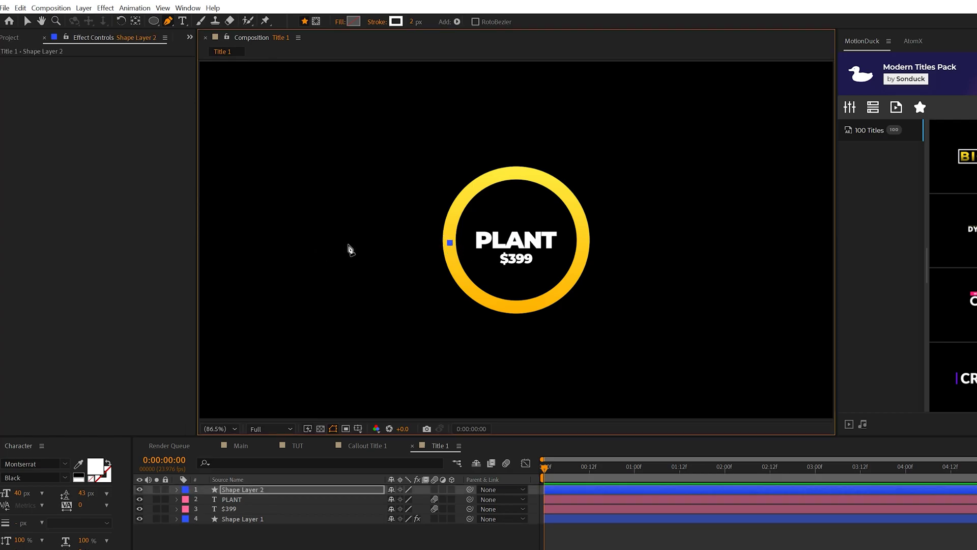
pyautogui.click(349, 243)
pyautogui.click(321, 277)
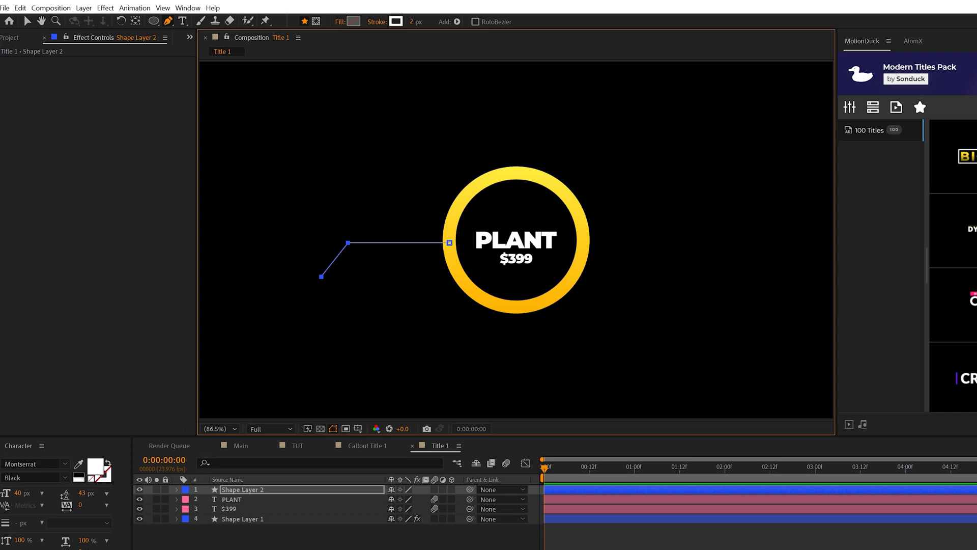
pyautogui.press('F2')
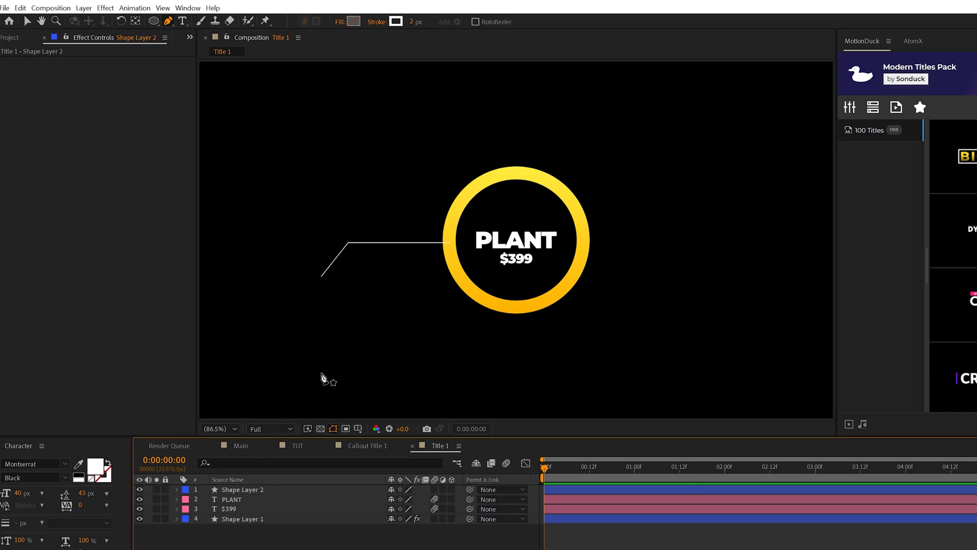
# Move the Line layer to the bottom of the layer stack and deselect it.
pyautogui.hotkey('ctrl', 'z')
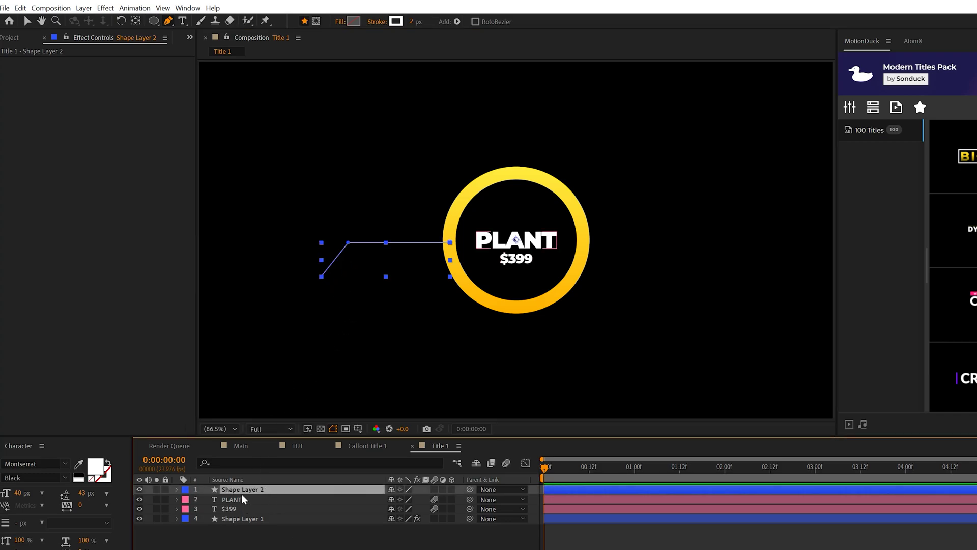
pyautogui.moveTo(242, 492); pyautogui.dragTo(244, 529)
pyautogui.press('F2')
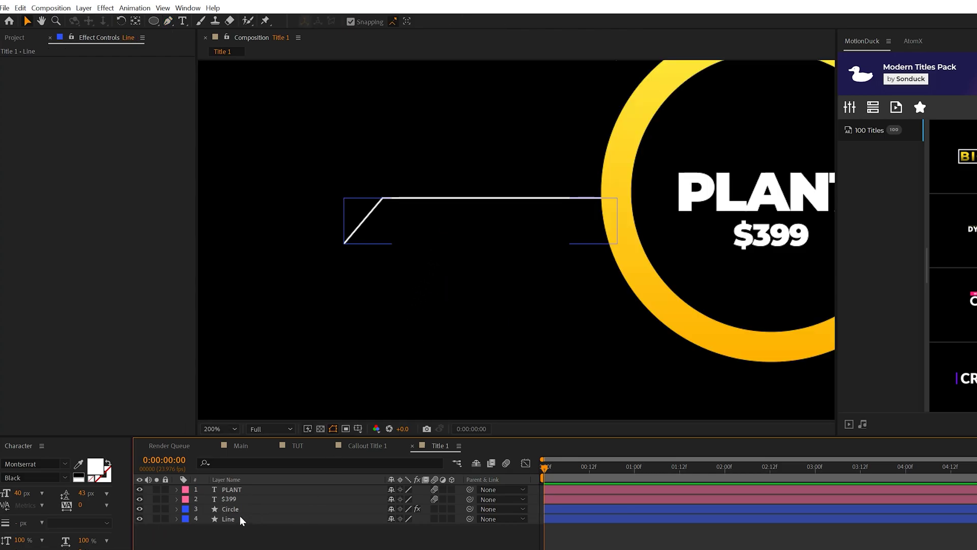
pyautogui.click(239, 518)
pyautogui.press('v')
pyautogui.click(326, 258)
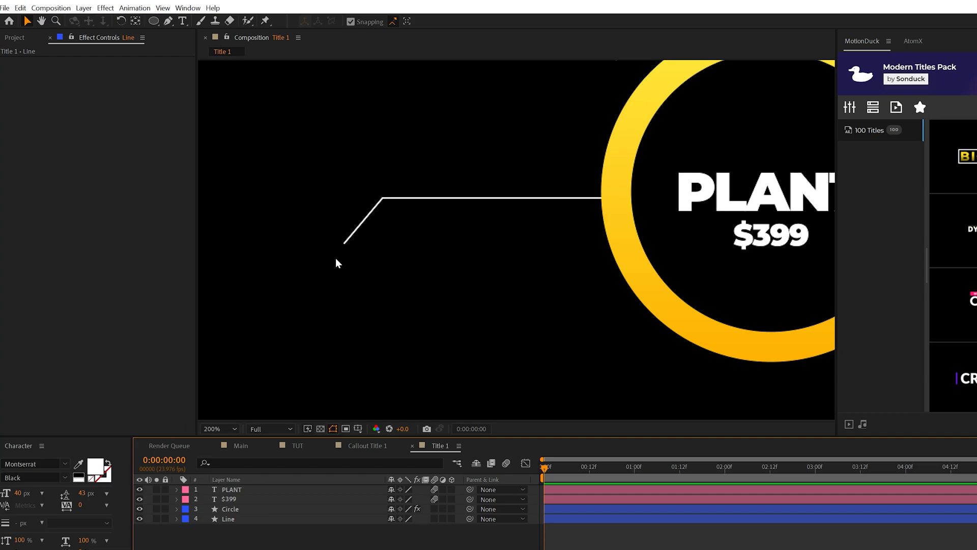
# Draw a small circle at the line's end and centre its anchor point.
pyautogui.moveTo(153, 21); pyautogui.dragTo(174, 41)
pyautogui.moveTo(318, 252); pyautogui.dragTo(350, 285)
pyautogui.click(239, 491)
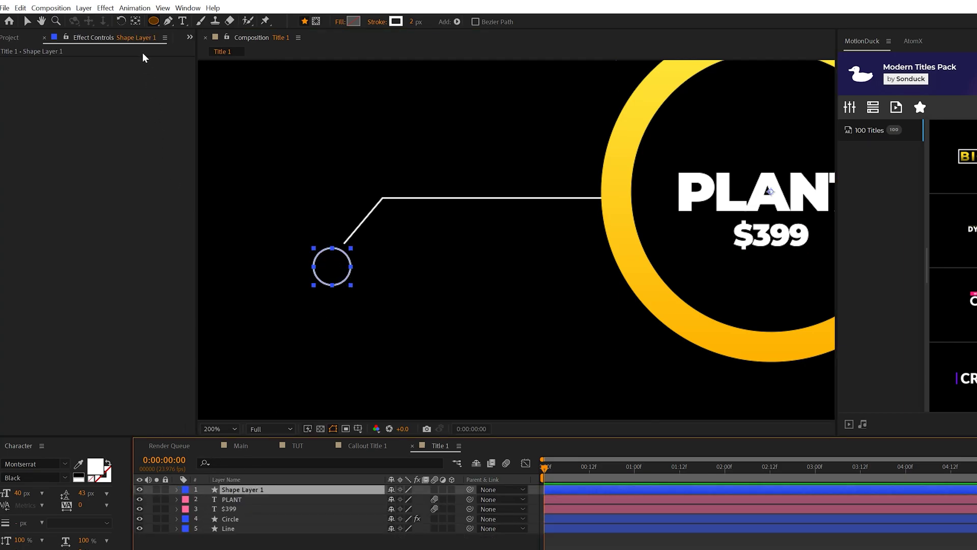
pyautogui.click(135, 22)
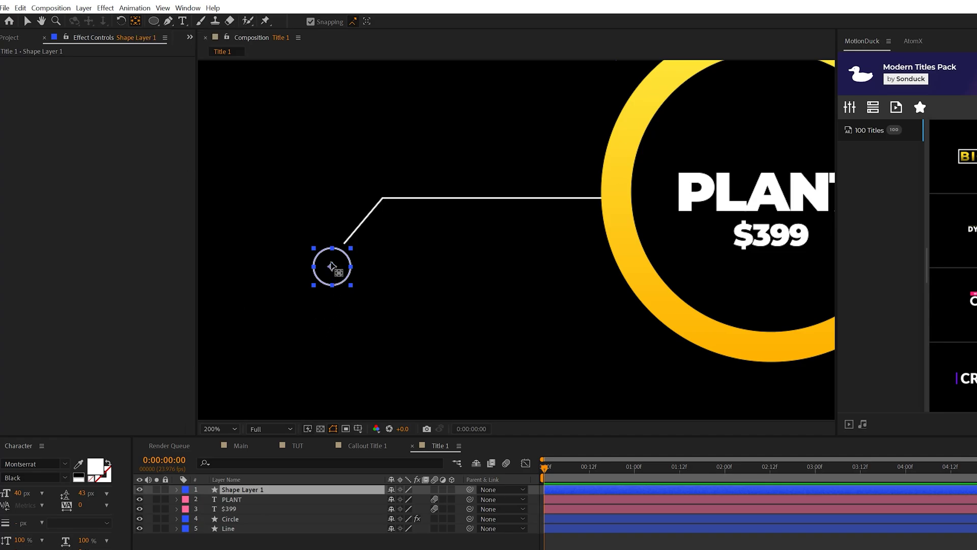
pyautogui.click(250, 492)
pyautogui.press('v')
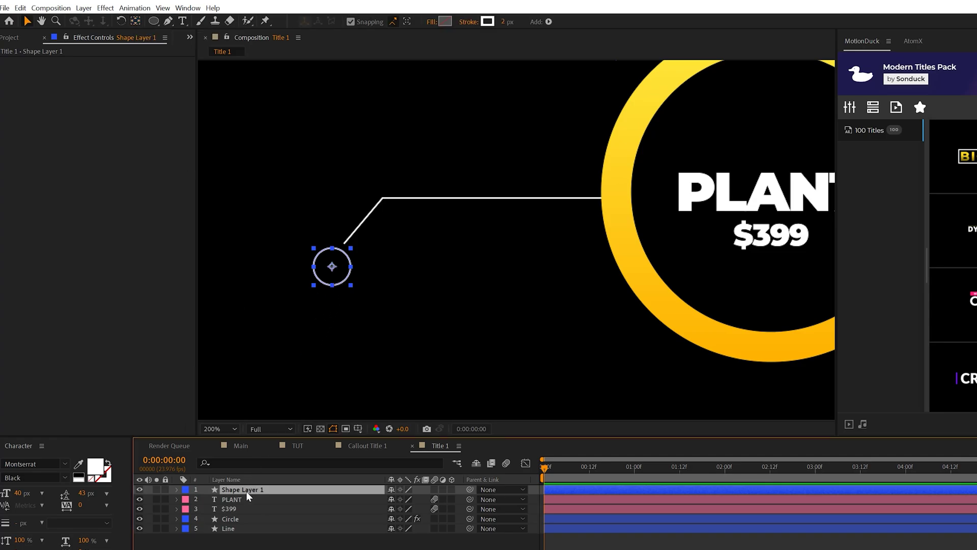
# Duplicate the small circle, scale the copy to 57%, and give it a solid white fill.
pyautogui.click(20, 8)
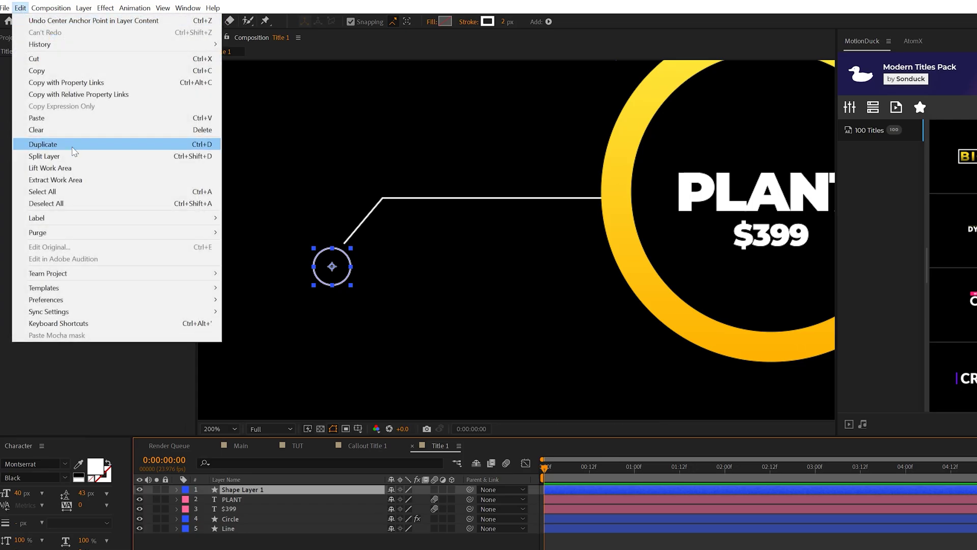
pyautogui.click(71, 143)
pyautogui.press('s')
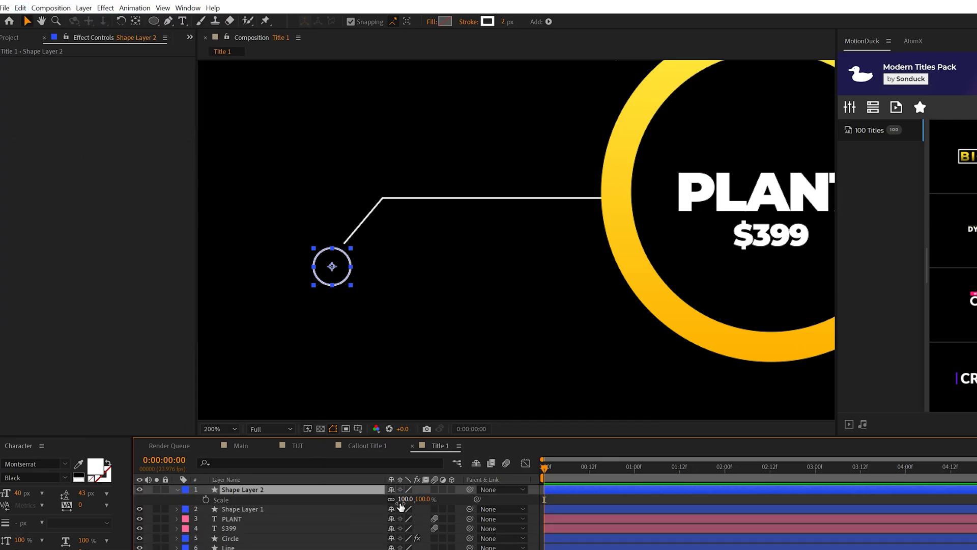
pyautogui.moveTo(401, 504); pyautogui.dragTo(375, 503)
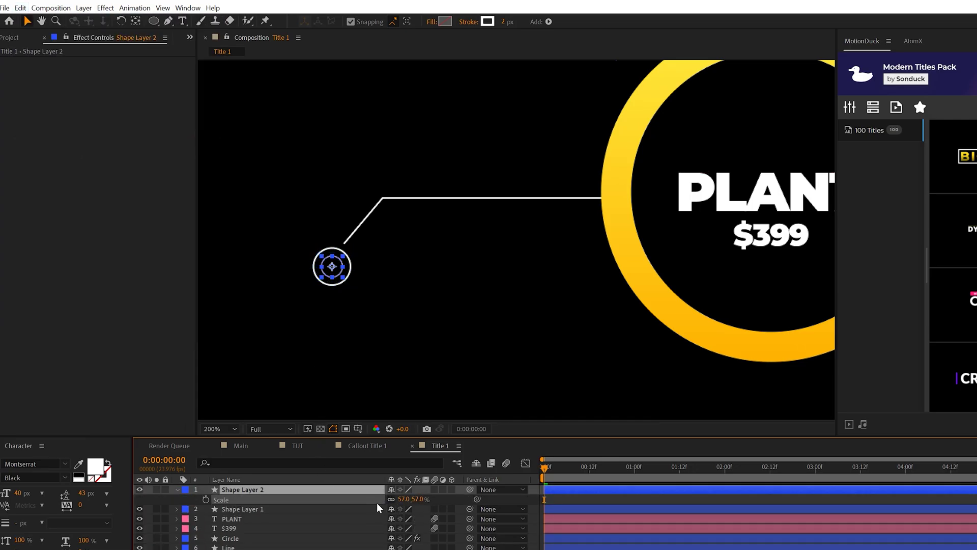
pyautogui.click(431, 23)
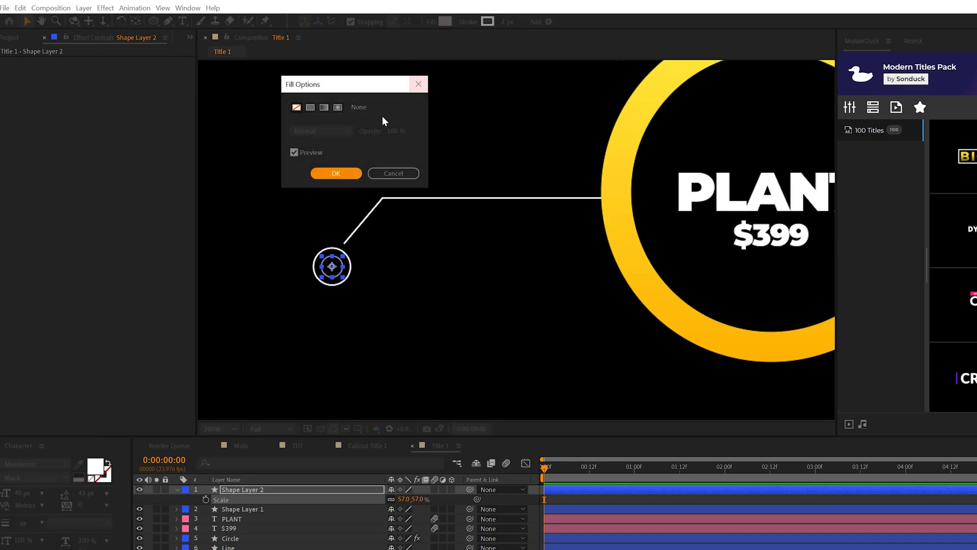
pyautogui.click(312, 108)
pyautogui.click(336, 172)
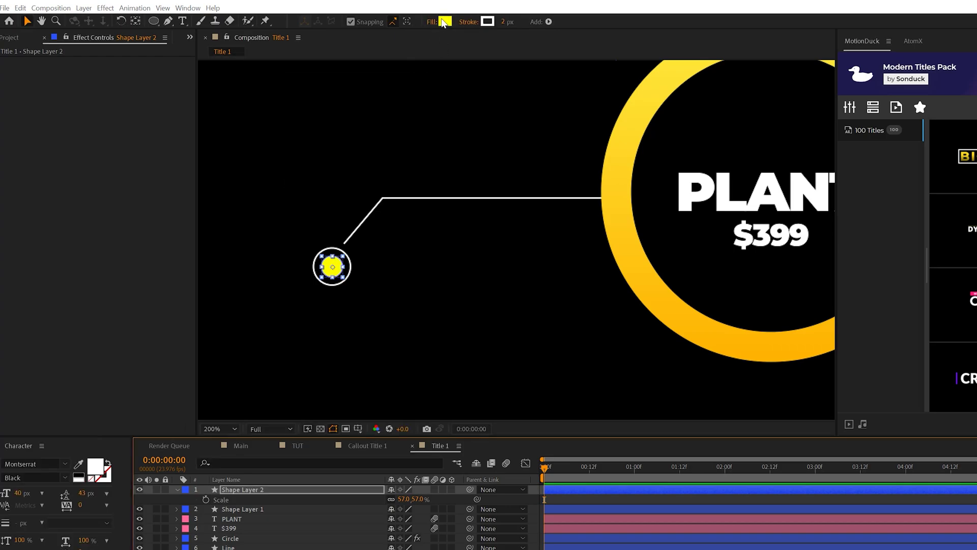
pyautogui.click(445, 21)
pyautogui.click(146, 145)
pyautogui.click(389, 146)
pyautogui.click(349, 399)
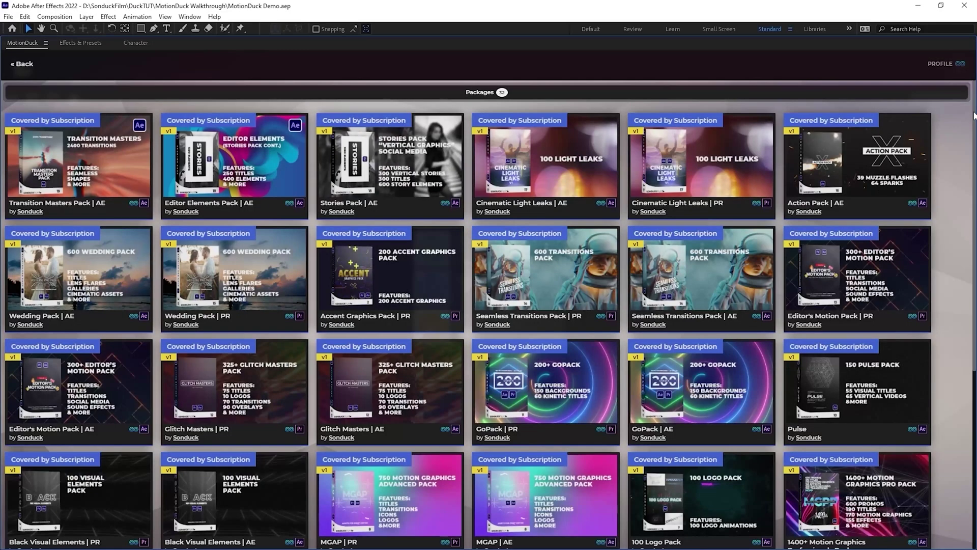
pyautogui.moveTo(974, 116); pyautogui.dragTo(973, 213)
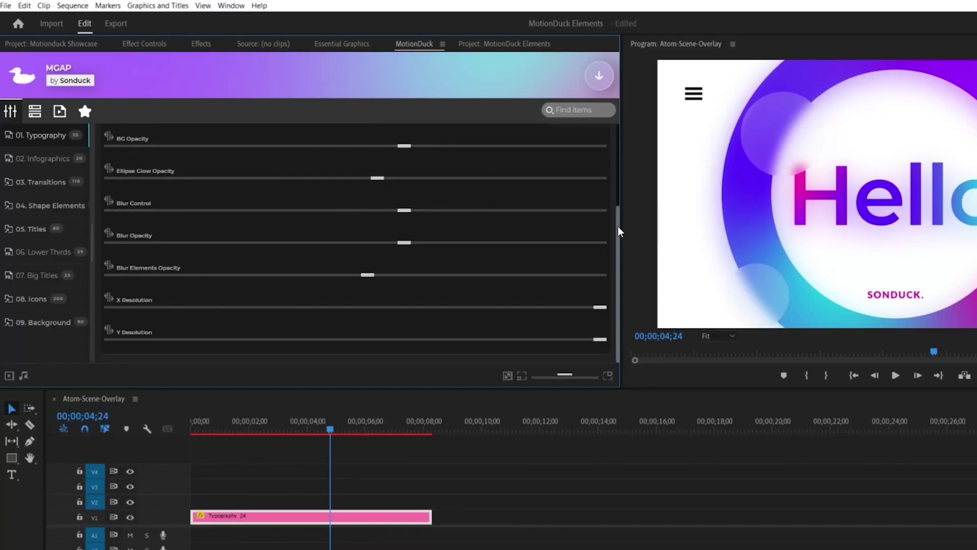
pyautogui.moveTo(619, 232); pyautogui.dragTo(628, 152)
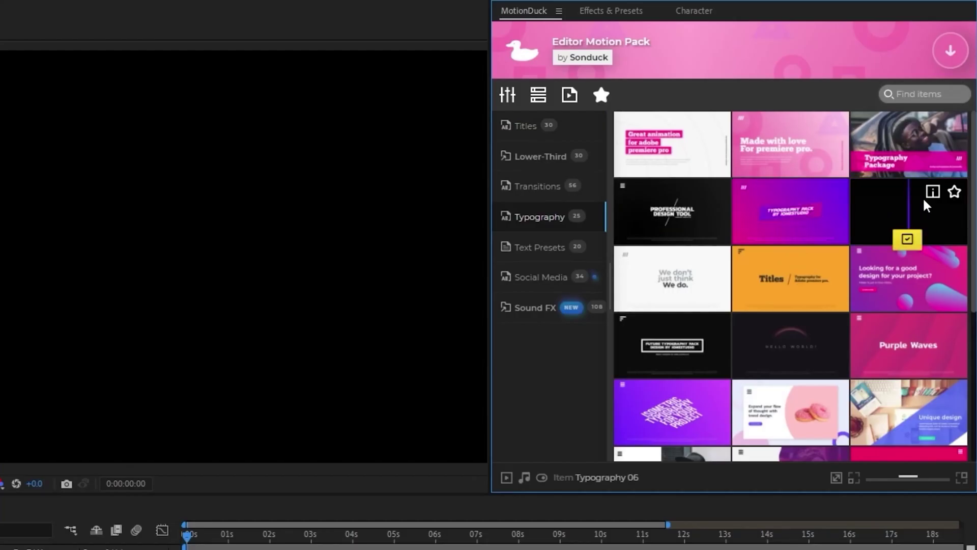
pyautogui.scroll(-3, 972, 217)
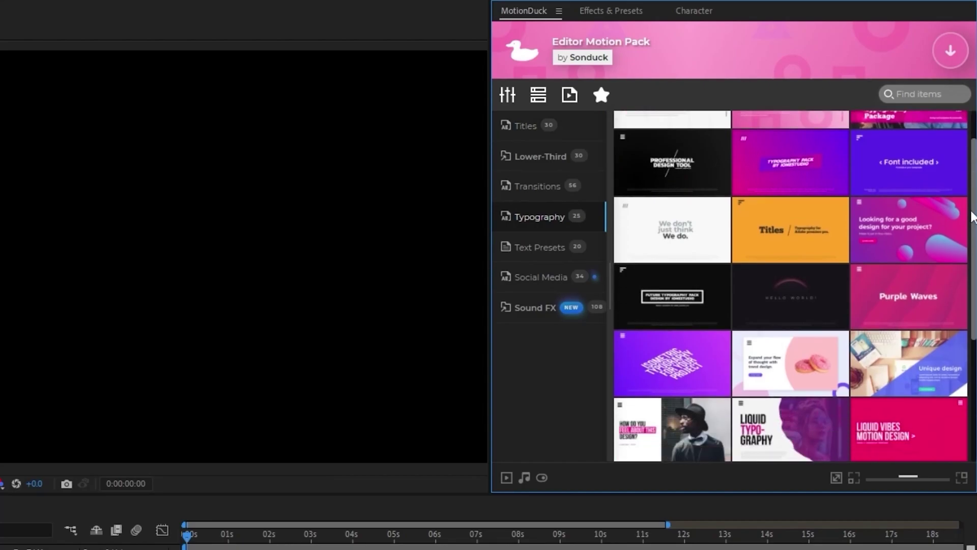
pyautogui.moveTo(972, 216)
pyautogui.mouseDown()
pyautogui.moveTo(972, 335)
pyautogui.moveTo(972, 223)
pyautogui.mouseUp()
pyautogui.moveTo(939, 223)
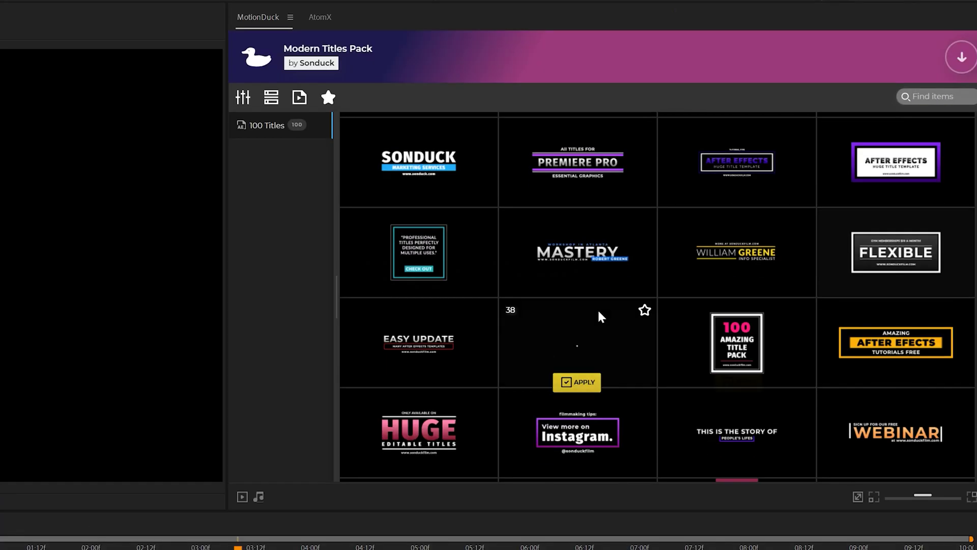
pyautogui.moveTo(735, 339)
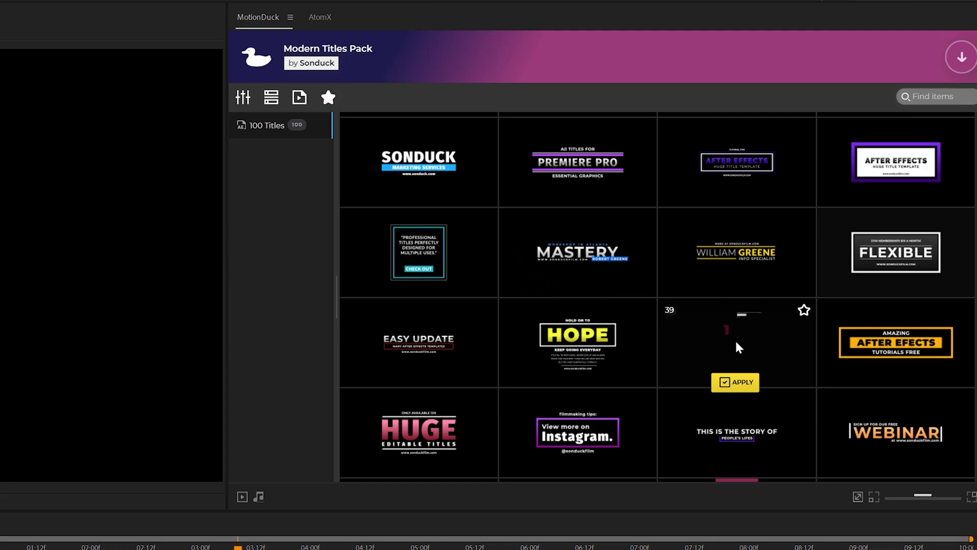
# Apply title template 39, change 100 to 50%, make the title yellow, and preview it.
pyautogui.click(743, 383)
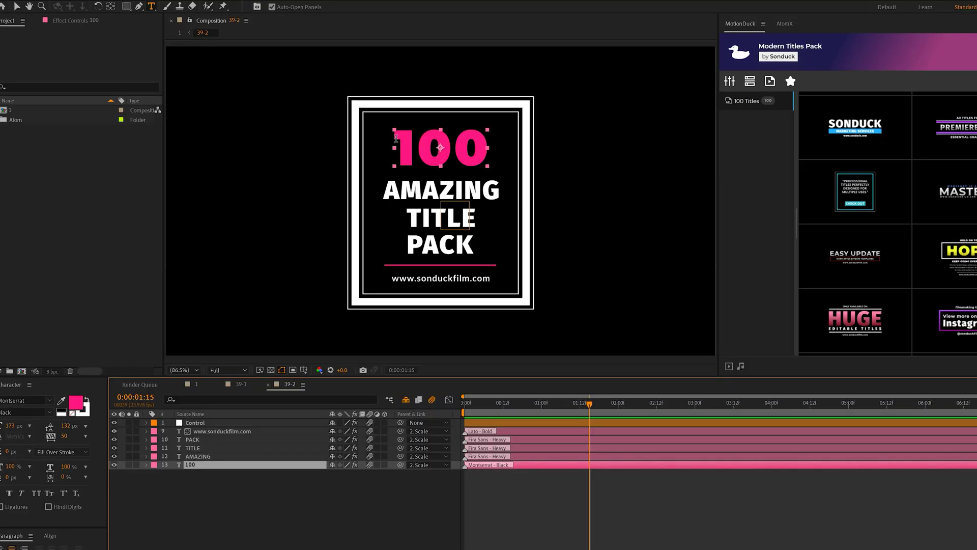
pyautogui.doubleClick(449, 161)
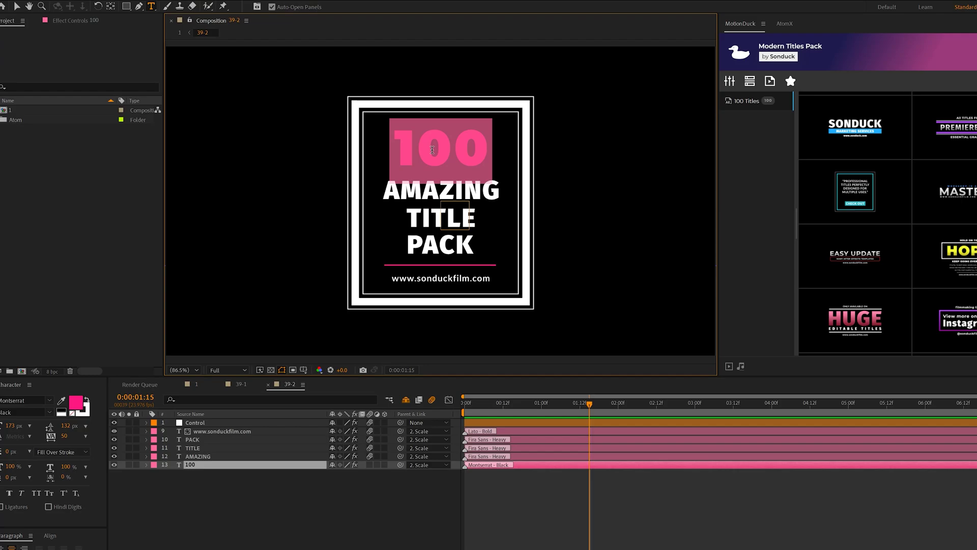
pyautogui.write('50%')
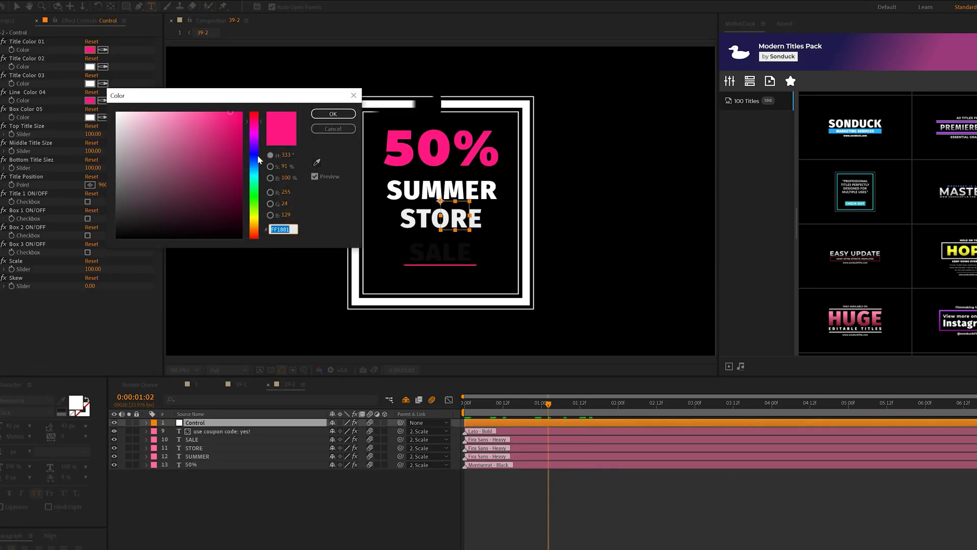
pyautogui.moveTo(257, 115); pyautogui.dragTo(257, 214)
pyautogui.click(321, 108)
pyautogui.moveTo(545, 403); pyautogui.dragTo(615, 410)
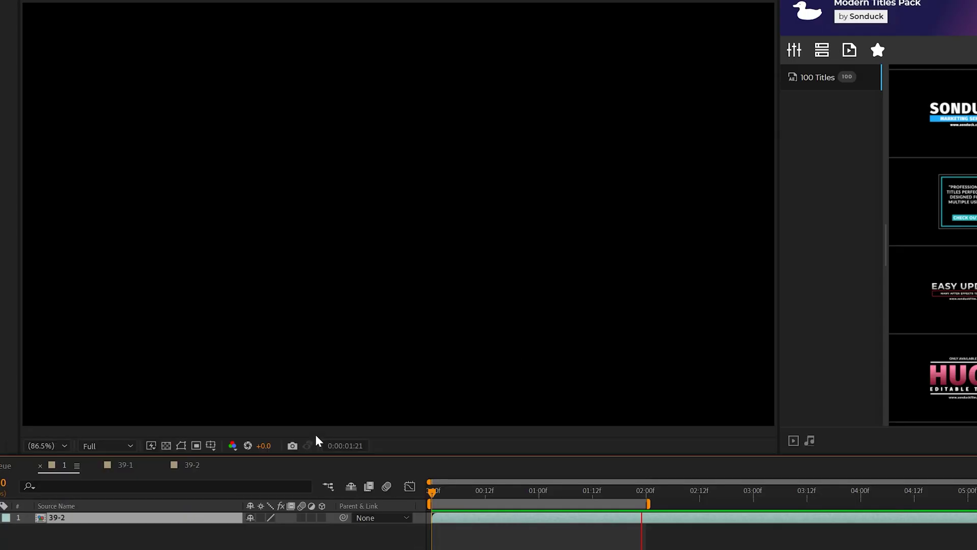
pyautogui.press('space')
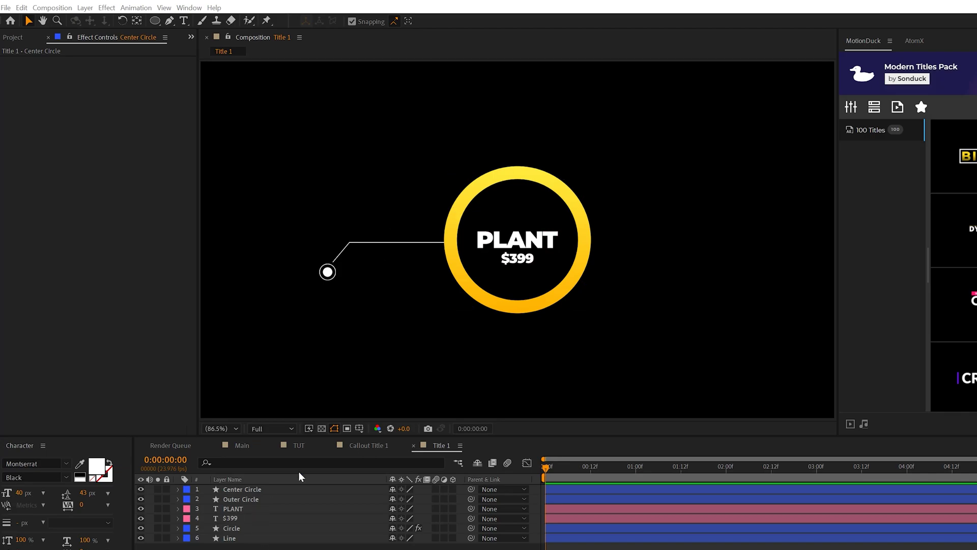
# Add Trim Paths to the Circle ring and set its End to 0%.
pyautogui.click(509, 260)
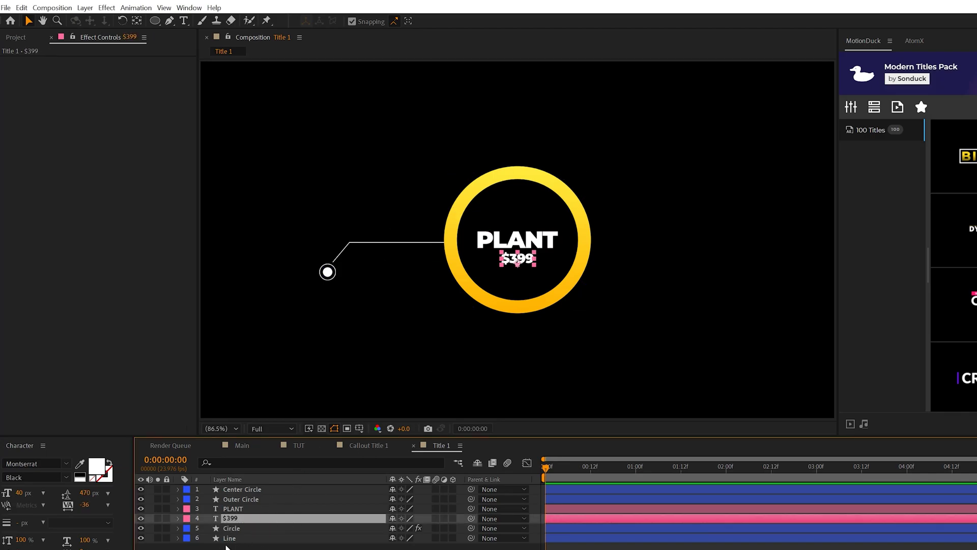
pyautogui.click(446, 219)
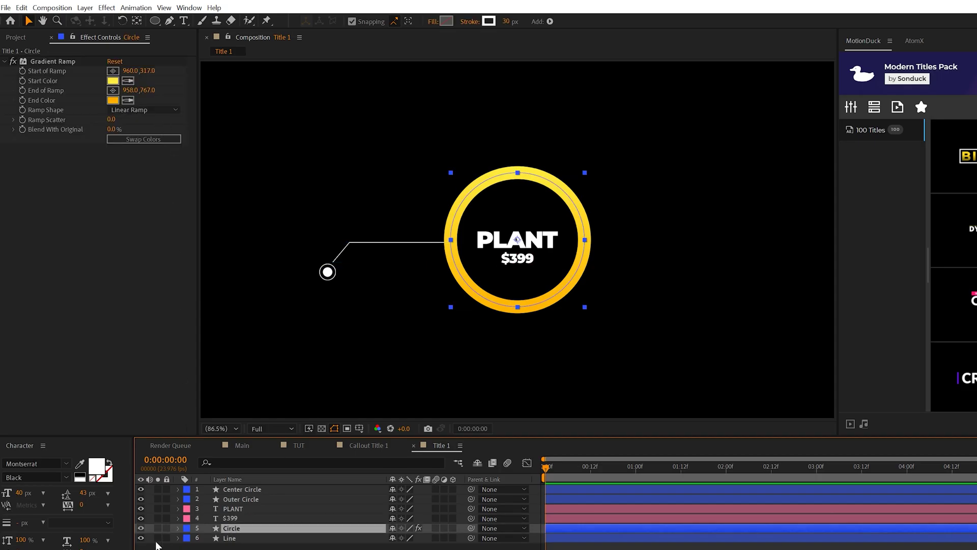
pyautogui.click(178, 532)
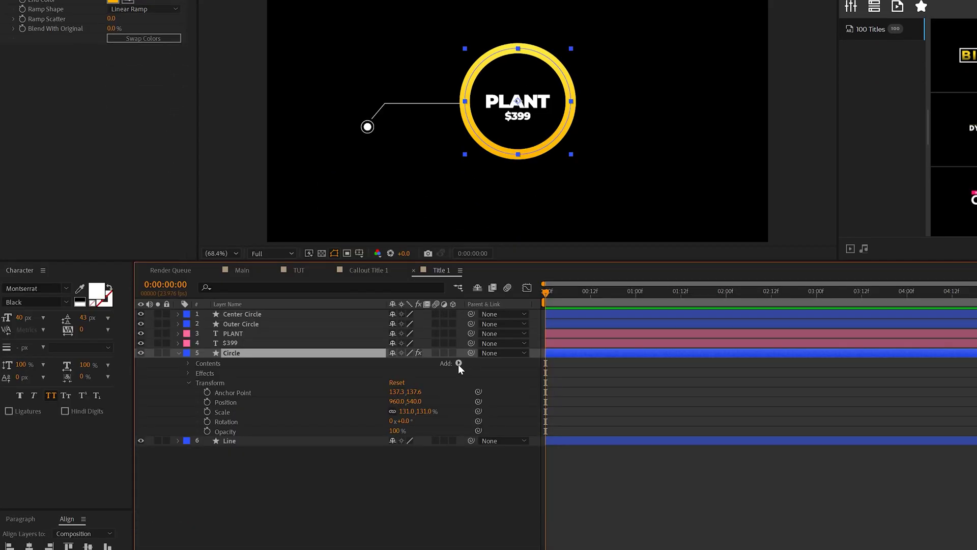
pyautogui.click(457, 363)
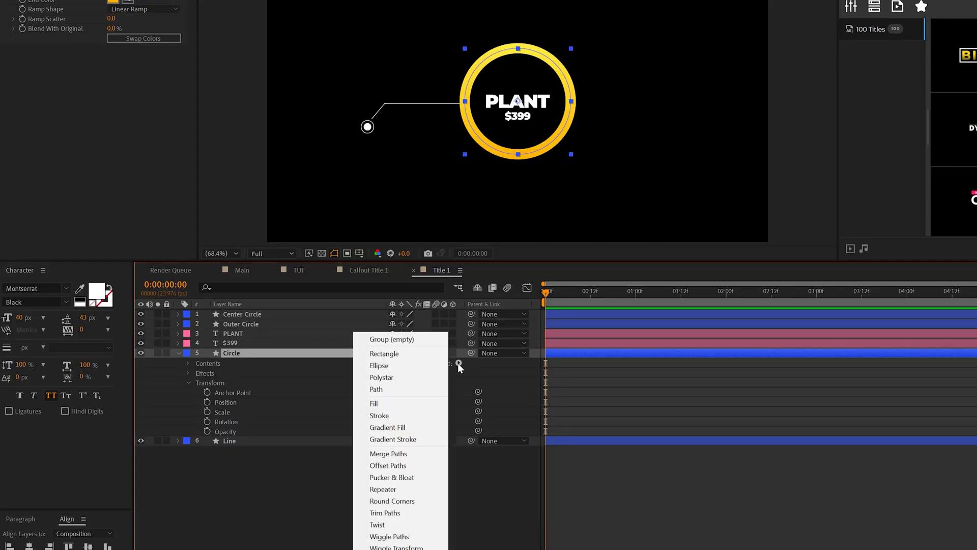
pyautogui.click(407, 513)
pyautogui.click(198, 383)
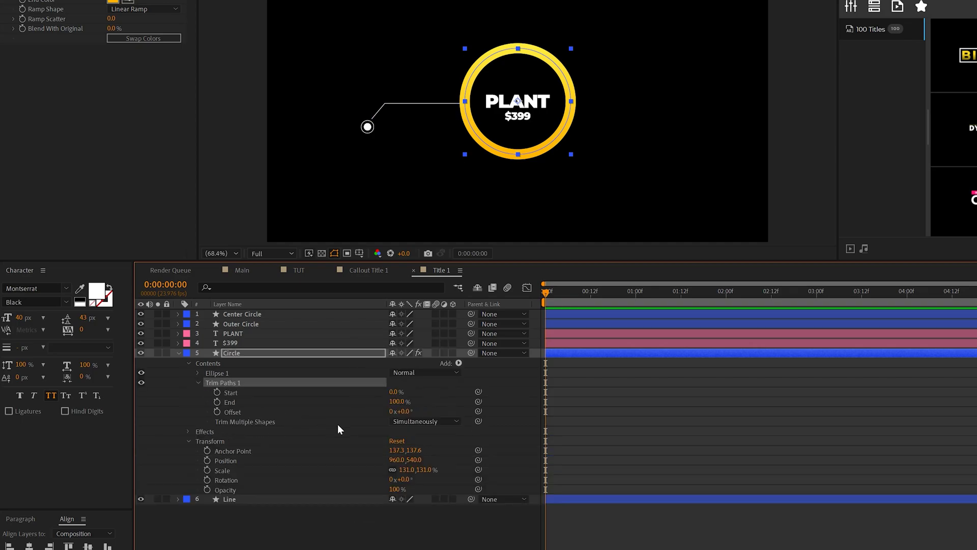
pyautogui.moveTo(394, 403); pyautogui.dragTo(321, 402)
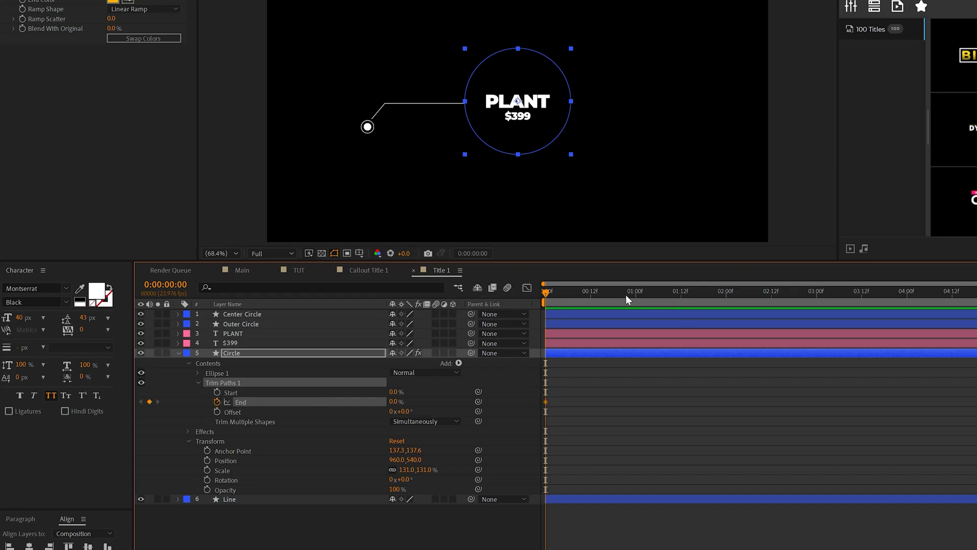
# Keyframe Trim Paths End back to 100% at the one-second mark.
pyautogui.moveTo(627, 300); pyautogui.dragTo(636, 294)
pyautogui.press('F2')
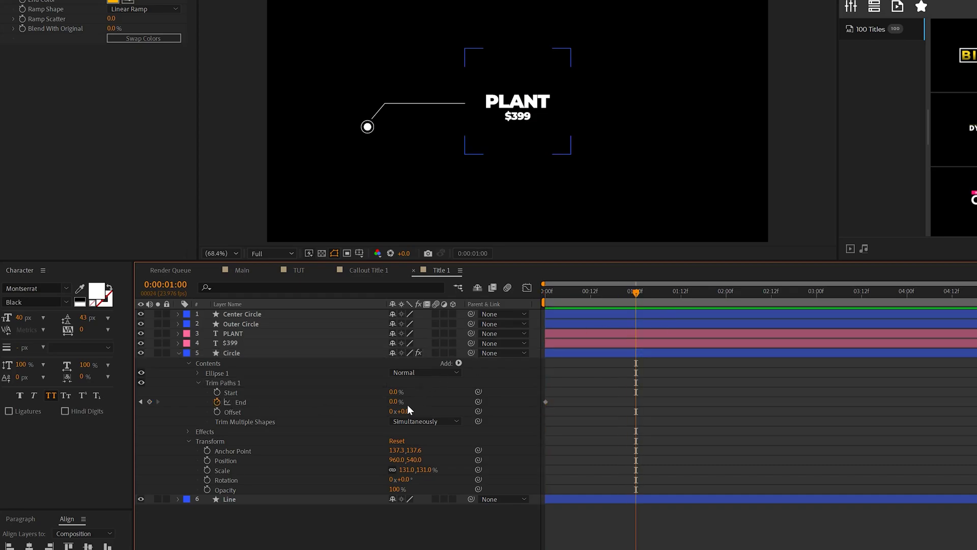
pyautogui.moveTo(394, 402); pyautogui.dragTo(599, 390)
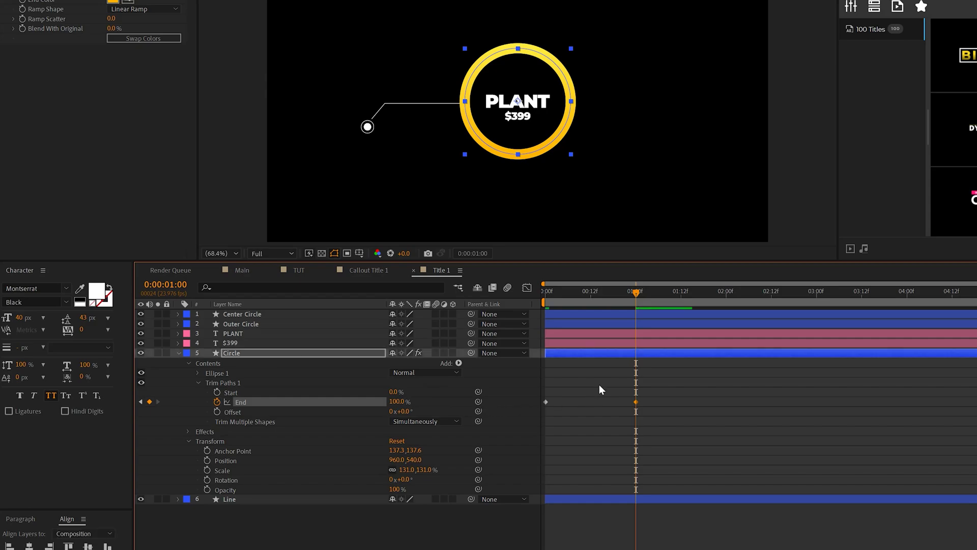
pyautogui.press('F2')
pyautogui.moveTo(557, 288); pyautogui.dragTo(546, 288)
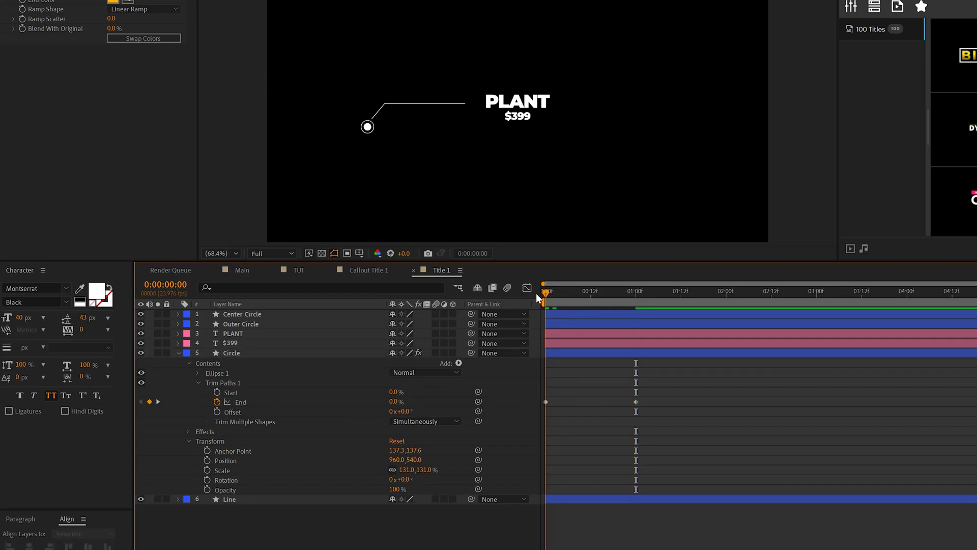
# Keyframe Offset from 0° to 124° over the first second and preview the ring.
pyautogui.click(217, 412)
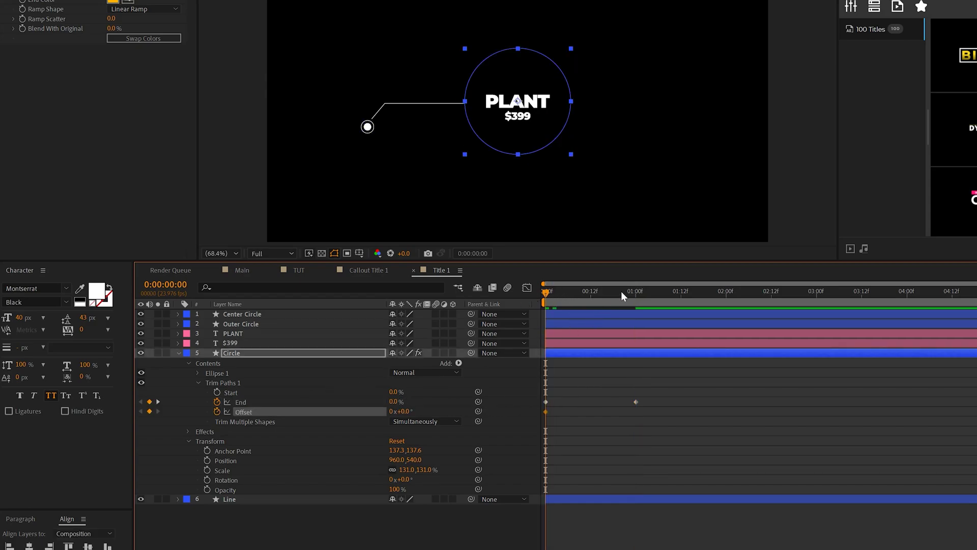
pyautogui.click(640, 292)
pyautogui.moveTo(640, 297); pyautogui.dragTo(636, 296)
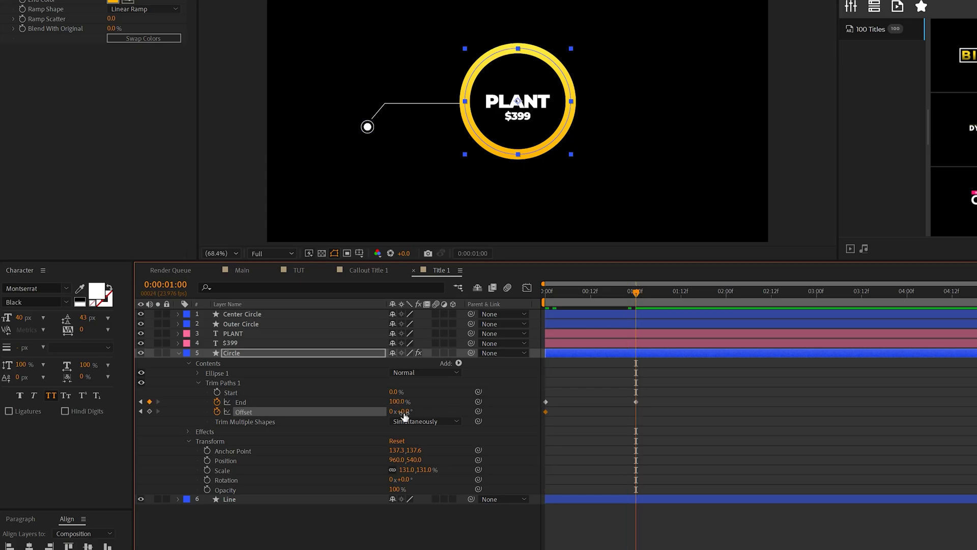
pyautogui.moveTo(399, 412); pyautogui.dragTo(437, 416)
pyautogui.click(512, 529)
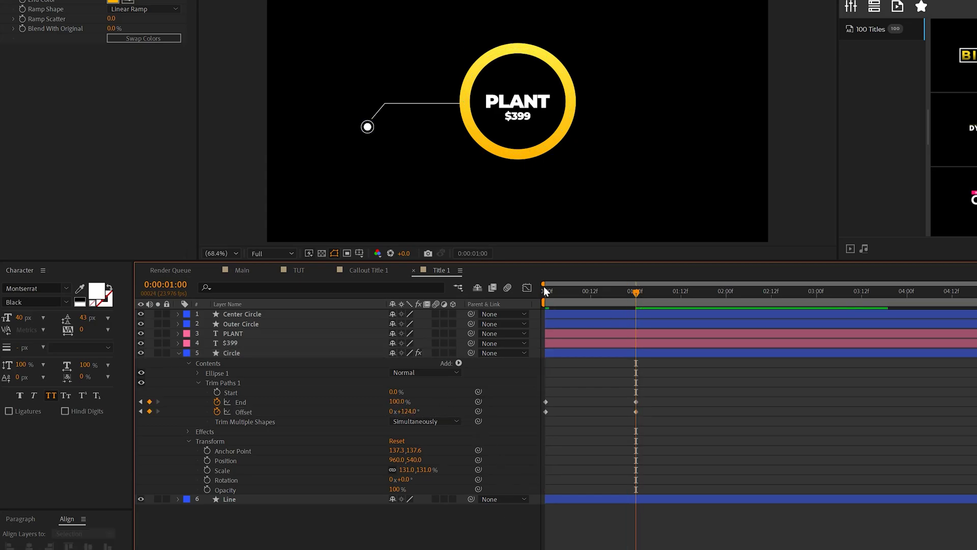
pyautogui.press('space')
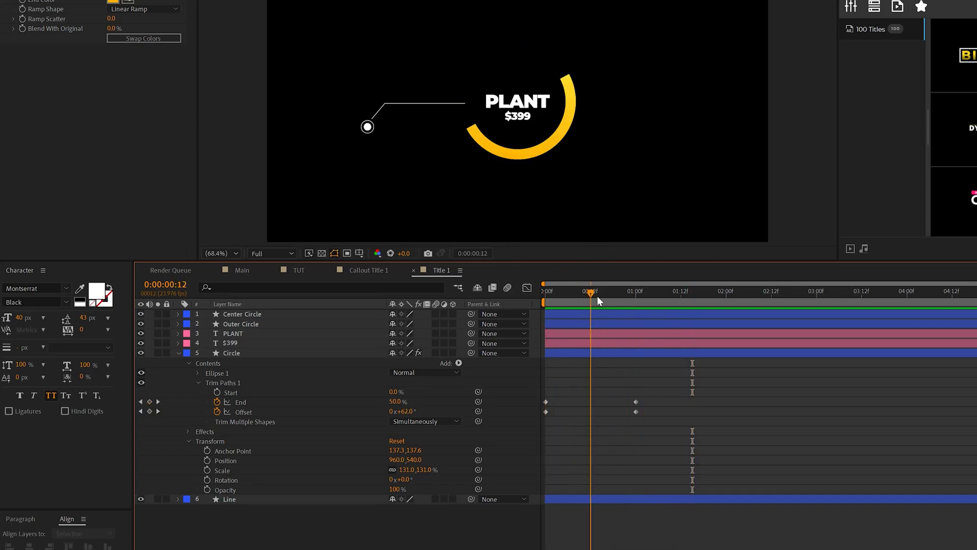
pyautogui.click(638, 299)
# Ease the End and Offset keyframes in the Graph Editor and preview the result.
pyautogui.moveTo(675, 388); pyautogui.dragTo(524, 424)
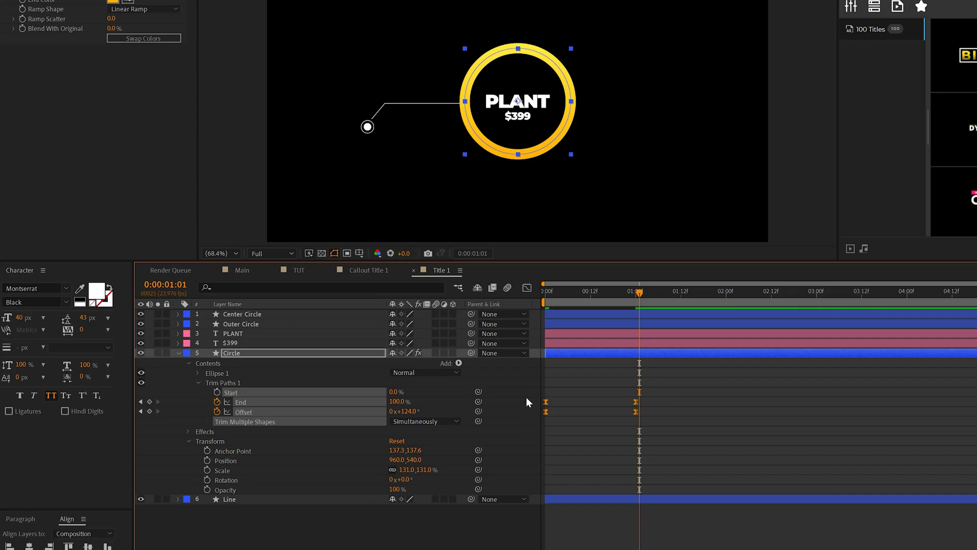
pyautogui.click(527, 289)
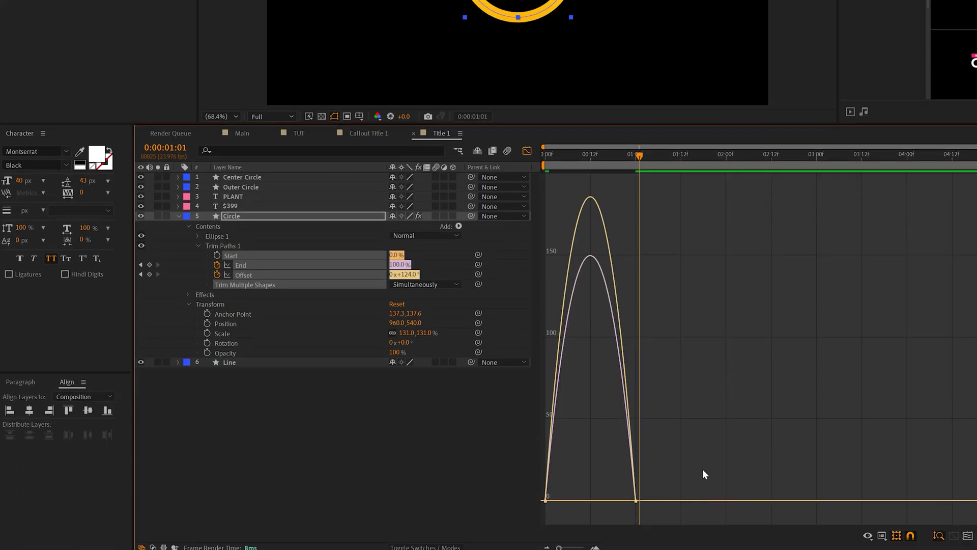
pyautogui.moveTo(704, 474); pyautogui.dragTo(499, 512)
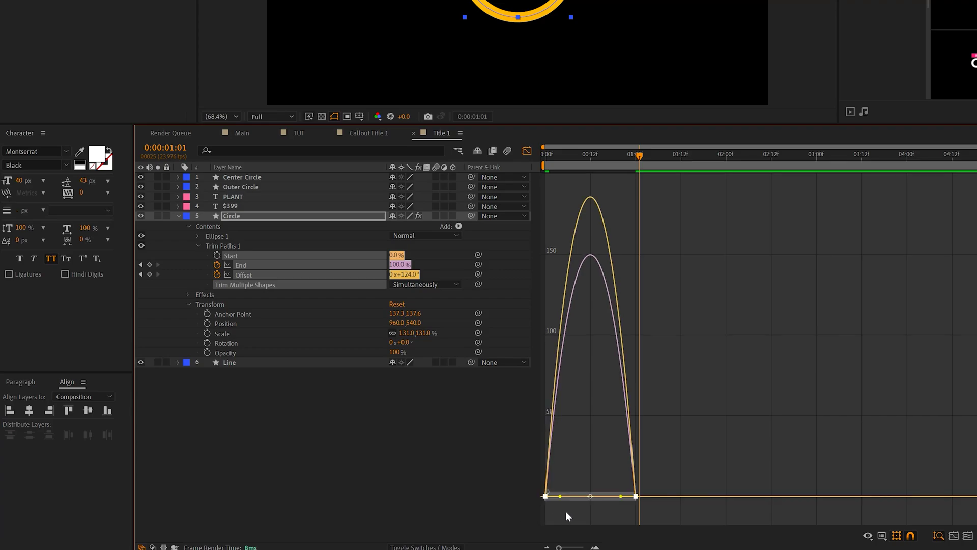
pyautogui.moveTo(560, 496); pyautogui.dragTo(588, 497)
pyautogui.click(528, 151)
pyautogui.press('space')
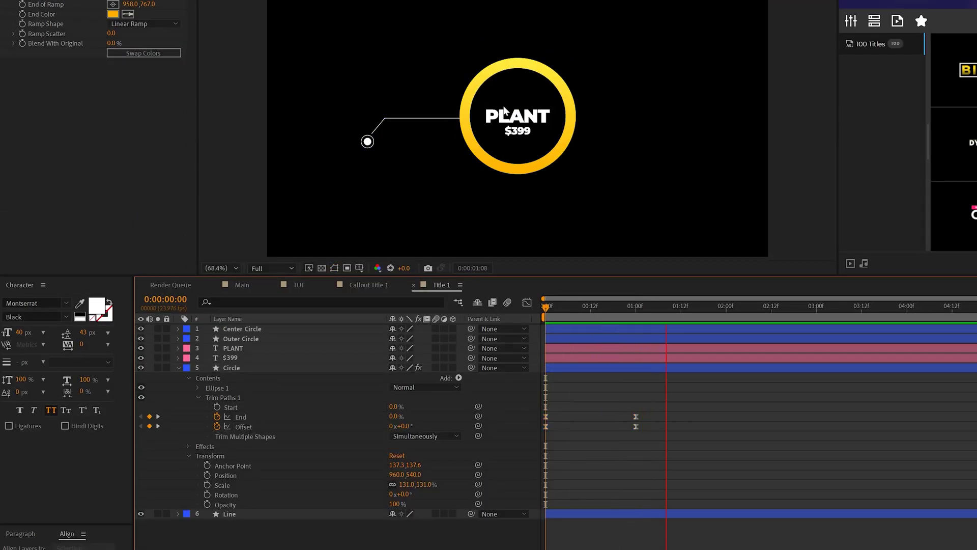
pyautogui.press('space')
# Add Trim Paths to the Line layer and set its End to 0%.
pyautogui.click(250, 377)
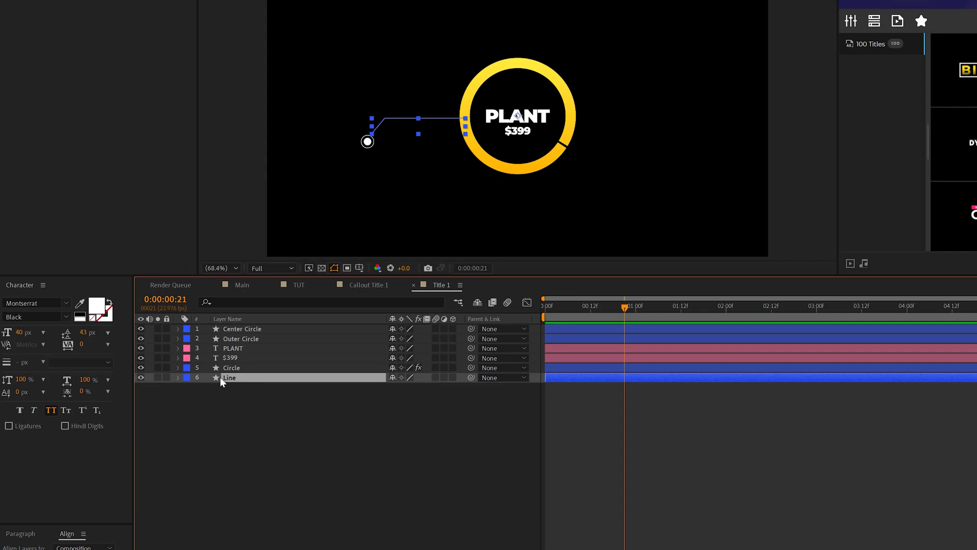
pyautogui.click(227, 366)
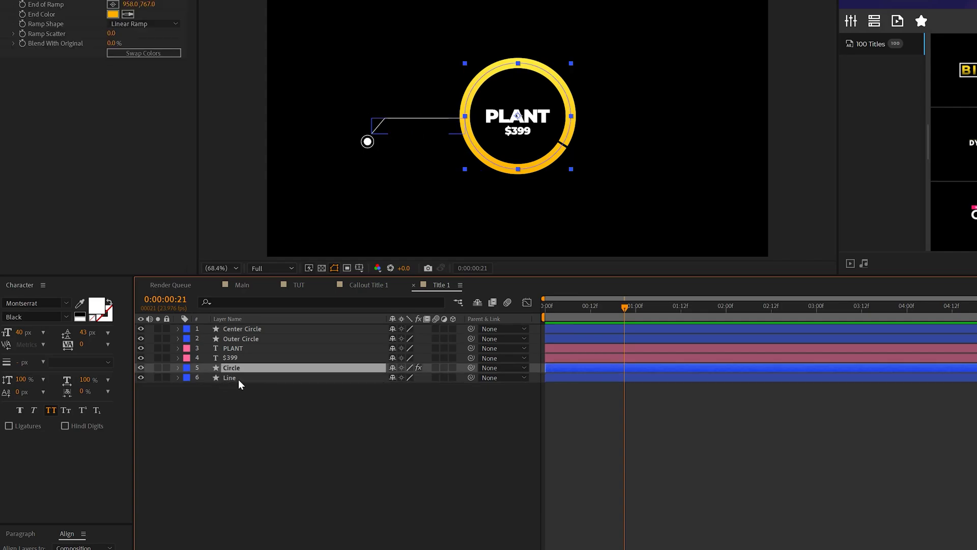
pyautogui.click(238, 380)
pyautogui.press('F2')
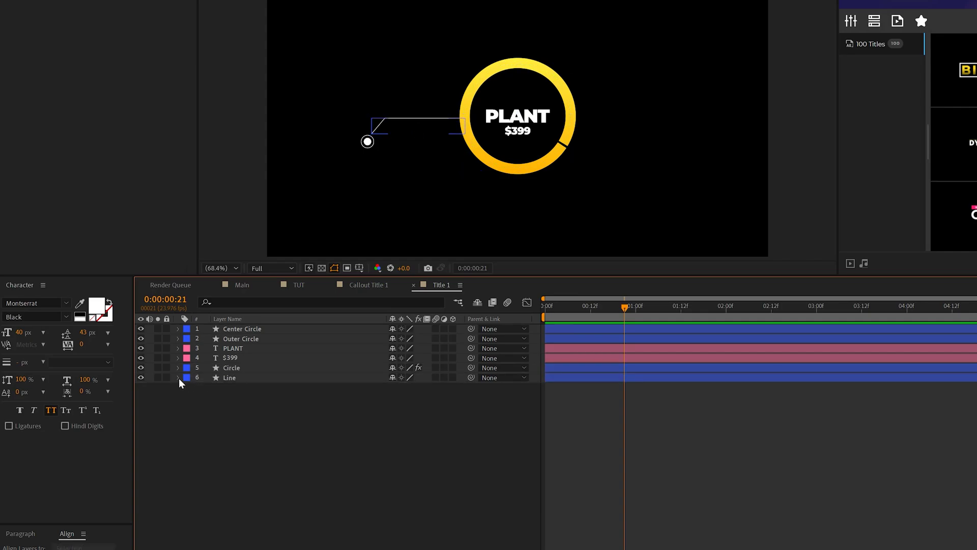
pyautogui.click(178, 377)
pyautogui.press('.')
pyautogui.press('.')
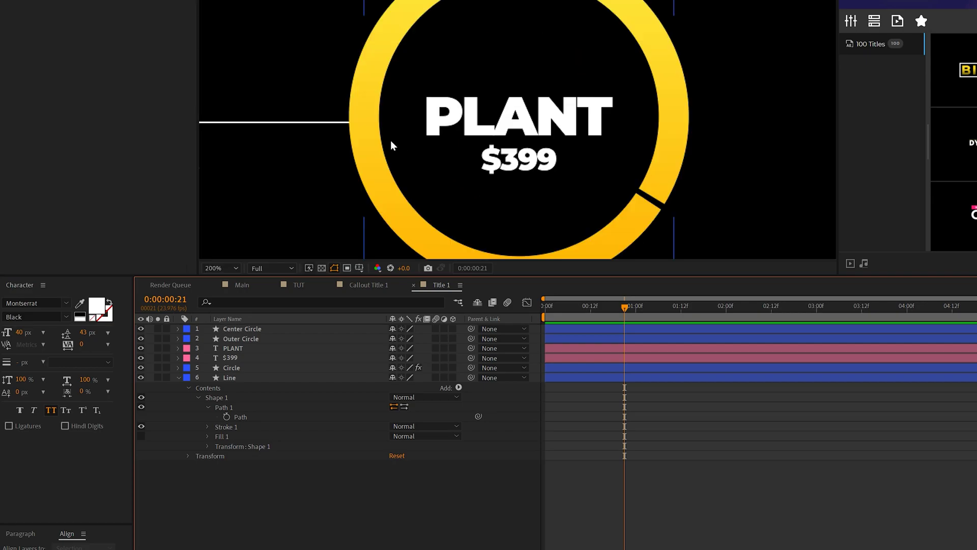
pyautogui.moveTo(389, 140); pyautogui.dragTo(728, 143)
pyautogui.click(458, 388)
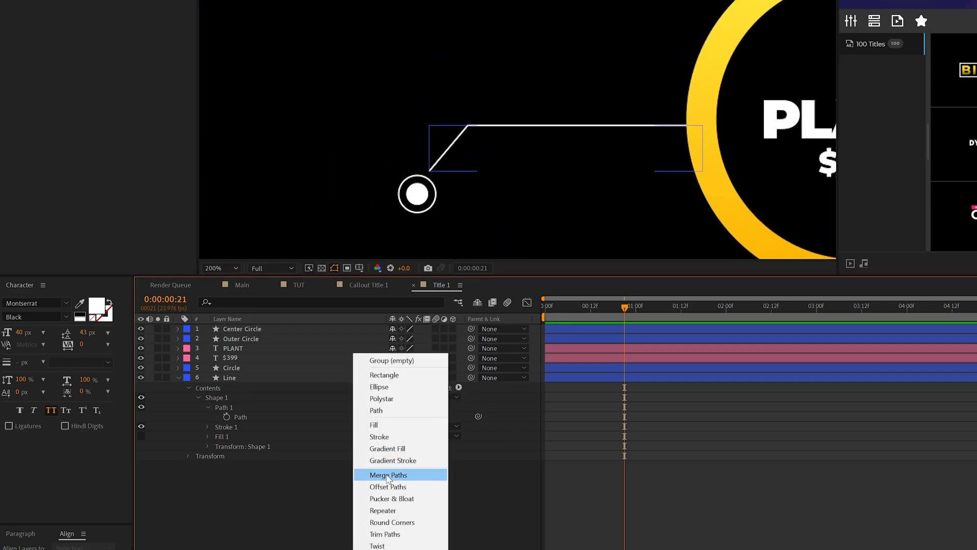
pyautogui.click(380, 533)
pyautogui.click(197, 456)
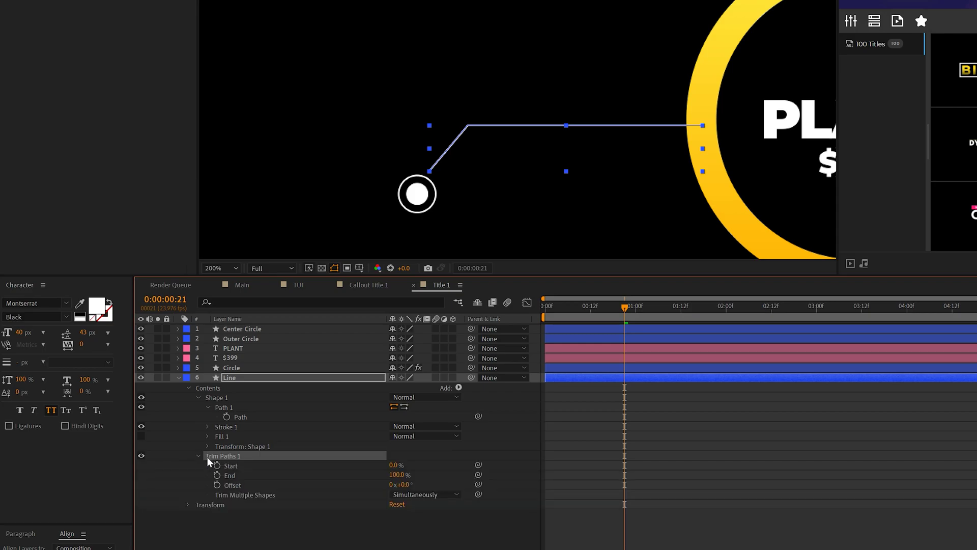
pyautogui.moveTo(397, 474); pyautogui.dragTo(378, 475)
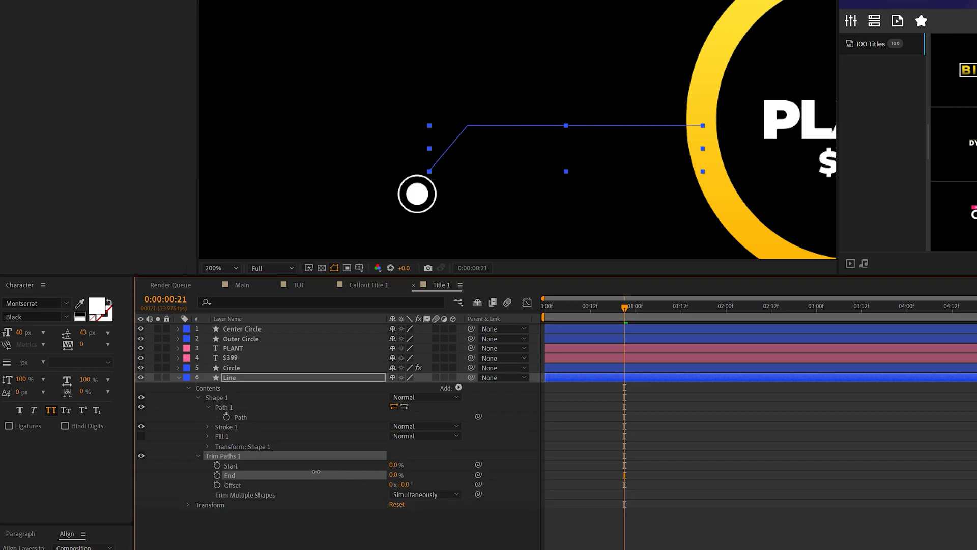
# Keyframe Trim Paths End from 0% at 0:00 to 100% at 1:00, then preview the draw-on.
pyautogui.press('Home')
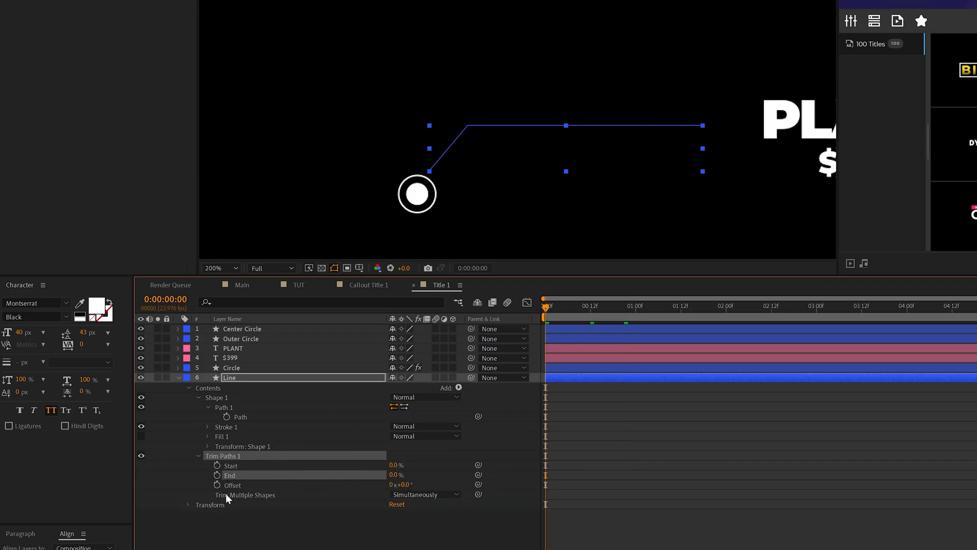
pyautogui.moveTo(612, 312); pyautogui.dragTo(636, 313)
pyautogui.moveTo(391, 478); pyautogui.dragTo(529, 488)
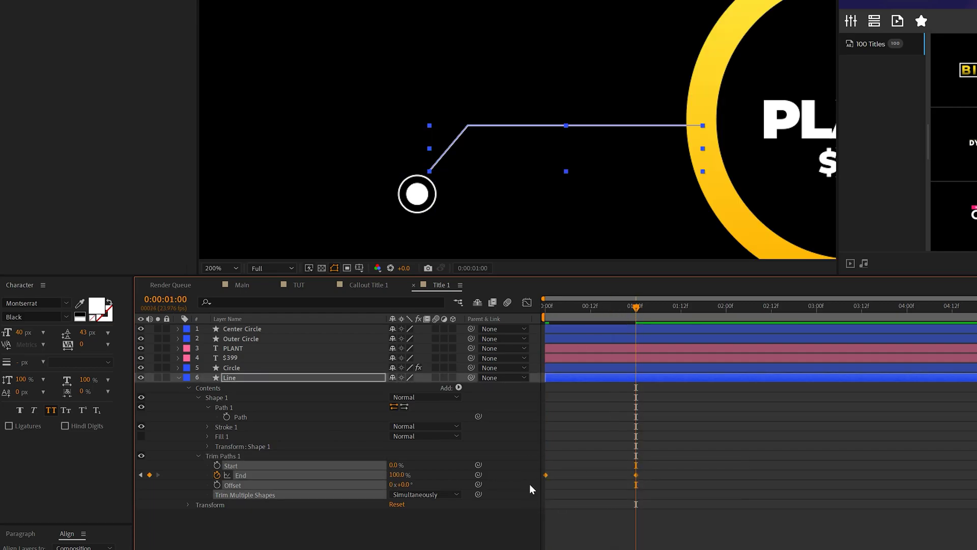
pyautogui.click(527, 303)
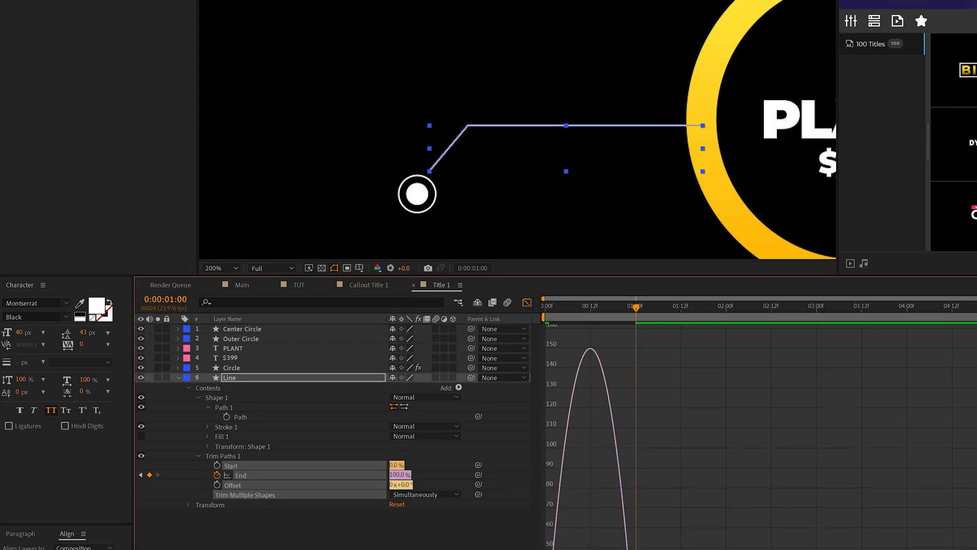
pyautogui.click(476, 139)
pyautogui.hotkey('shift', 'F3')
pyautogui.press('space')
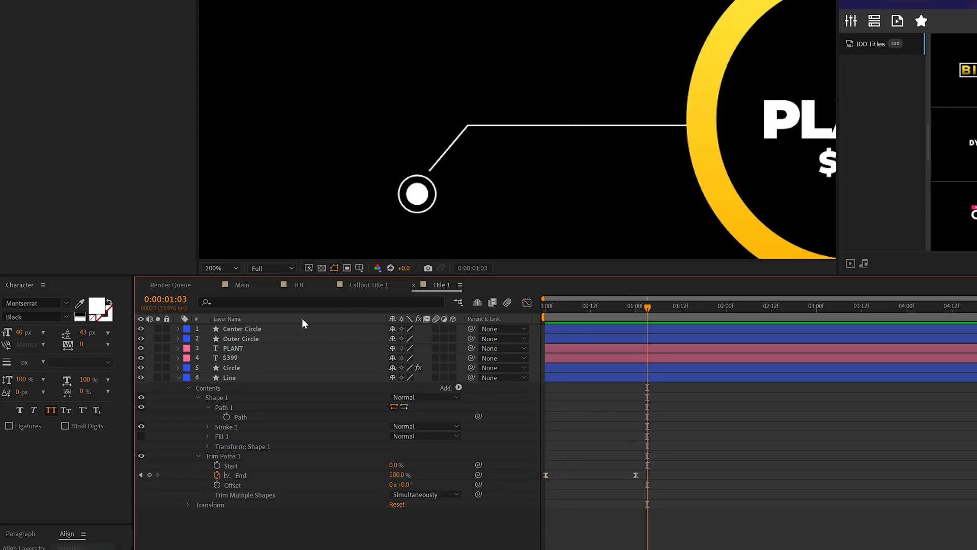
# Keyframe Center Circle and Outer Circle Scale from 0% at 0:00 to full size at 1:00, with Easy Ease.
pyautogui.click(179, 377)
pyautogui.click(238, 338)
pyautogui.keyDown('ctrl'); pyautogui.click(239, 328); pyautogui.keyUp('ctrl')
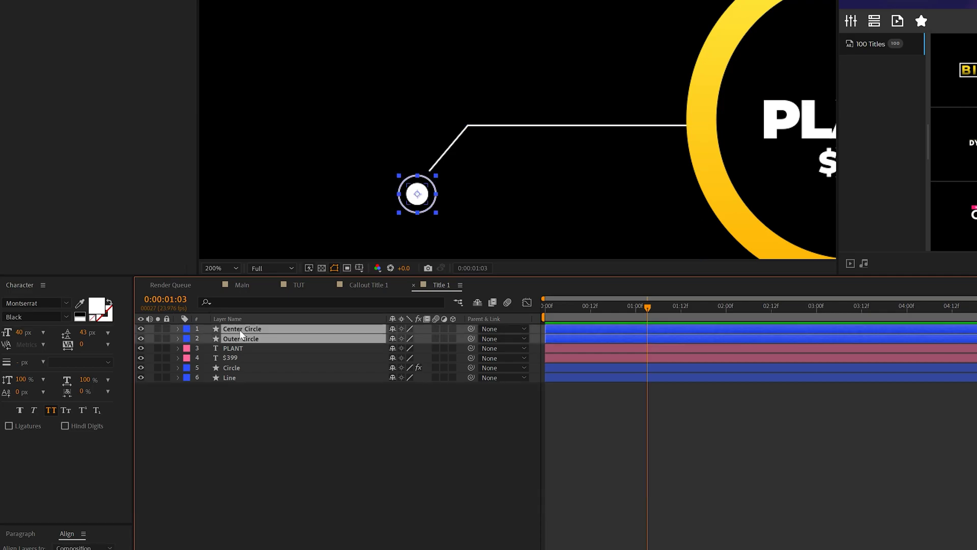
pyautogui.press('s')
pyautogui.click(548, 306)
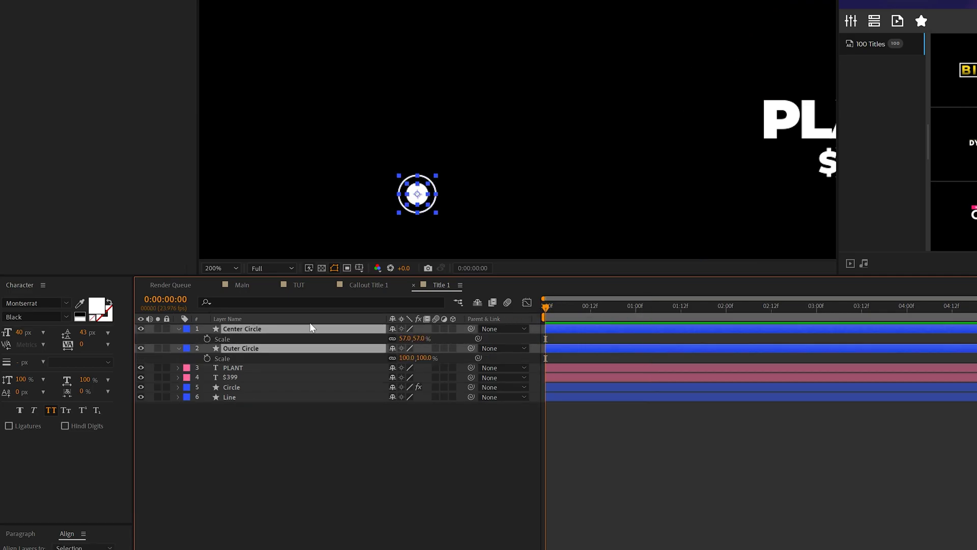
pyautogui.click(207, 338)
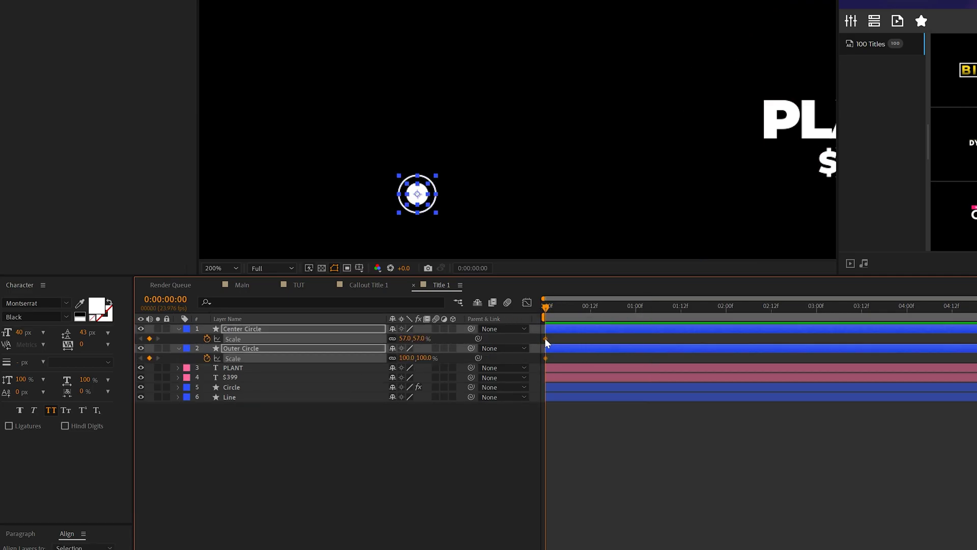
pyautogui.moveTo(545, 338); pyautogui.dragTo(507, 378)
pyautogui.write('0')
pyautogui.press('Return')
pyautogui.press('F9')
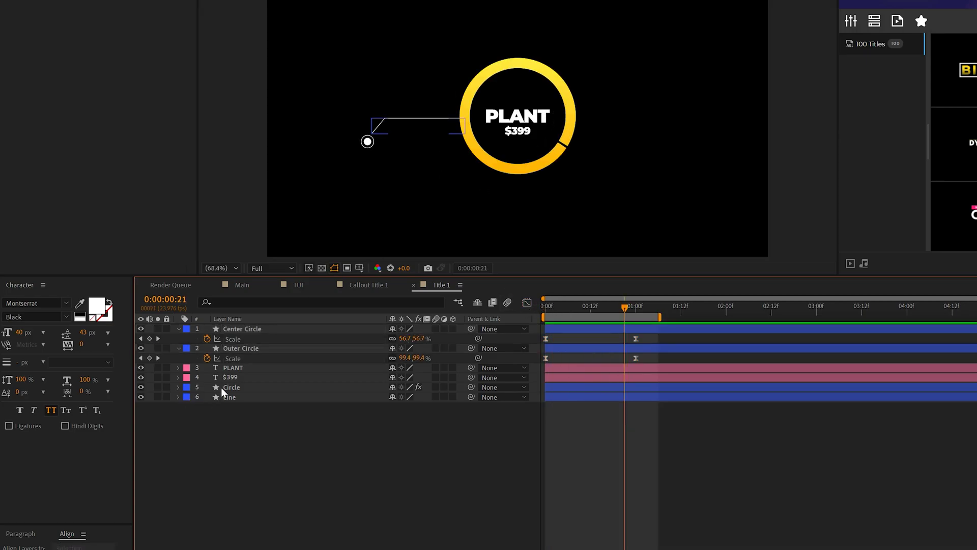
# Add an Opacity animator to the PLANT text layer with Opacity set to 0%.
pyautogui.click(230, 369)
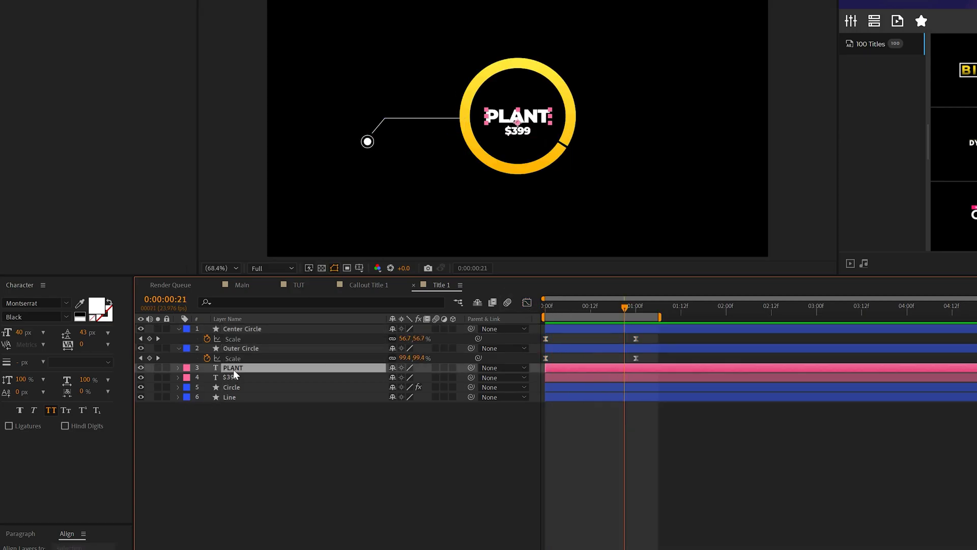
pyautogui.click(178, 367)
pyautogui.click(458, 377)
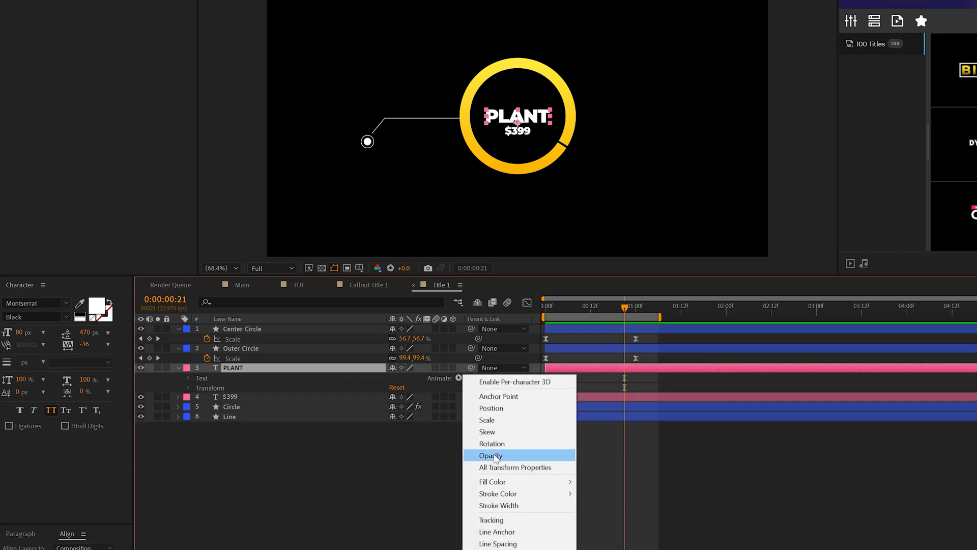
pyautogui.click(492, 456)
pyautogui.moveTo(392, 440); pyautogui.dragTo(293, 434)
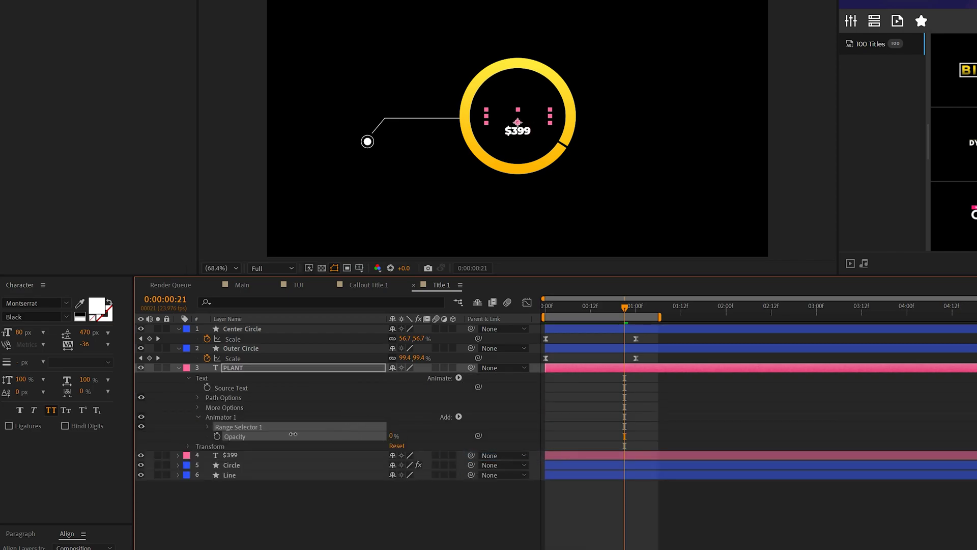
# Keyframe Range Selector Start from 0% at 0:00 to 100% at 1:00, with Easy Ease.
pyautogui.moveTo(540, 315); pyautogui.dragTo(540, 312)
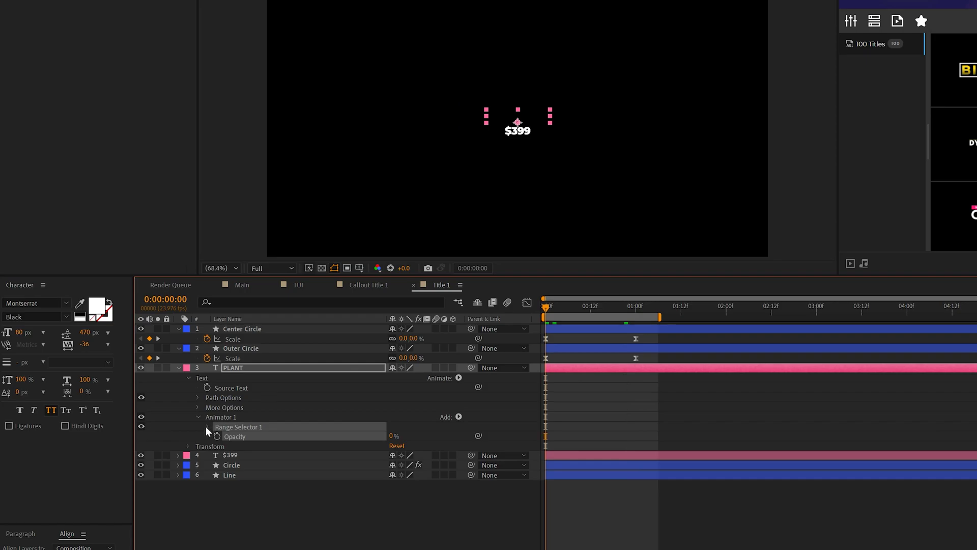
pyautogui.click(207, 427)
pyautogui.click(226, 436)
pyautogui.click(636, 309)
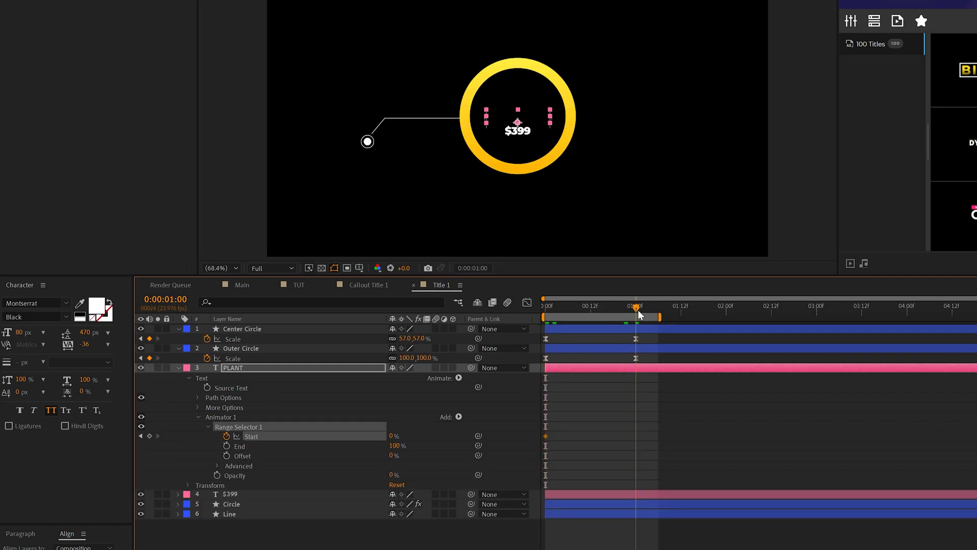
pyautogui.moveTo(392, 437); pyautogui.dragTo(522, 451)
pyautogui.press('F9')
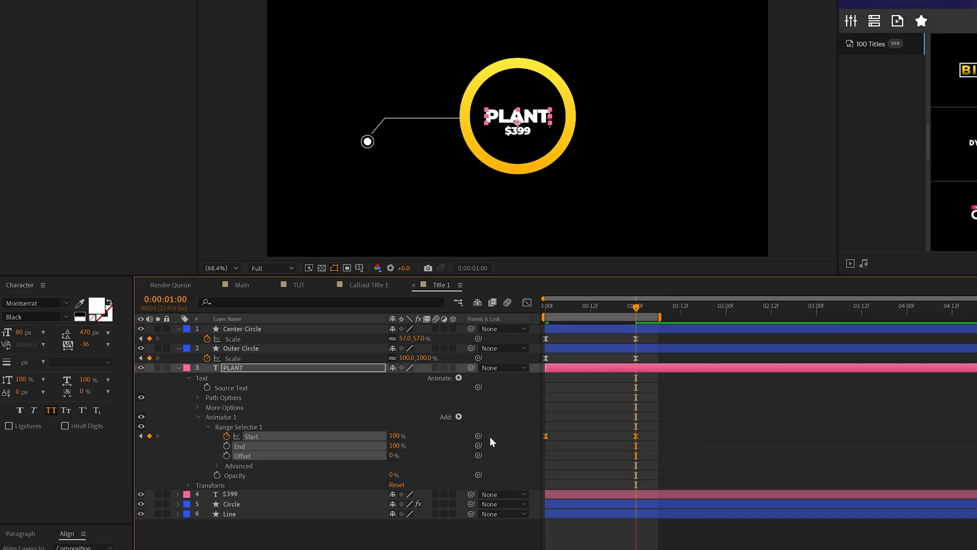
pyautogui.click(228, 416)
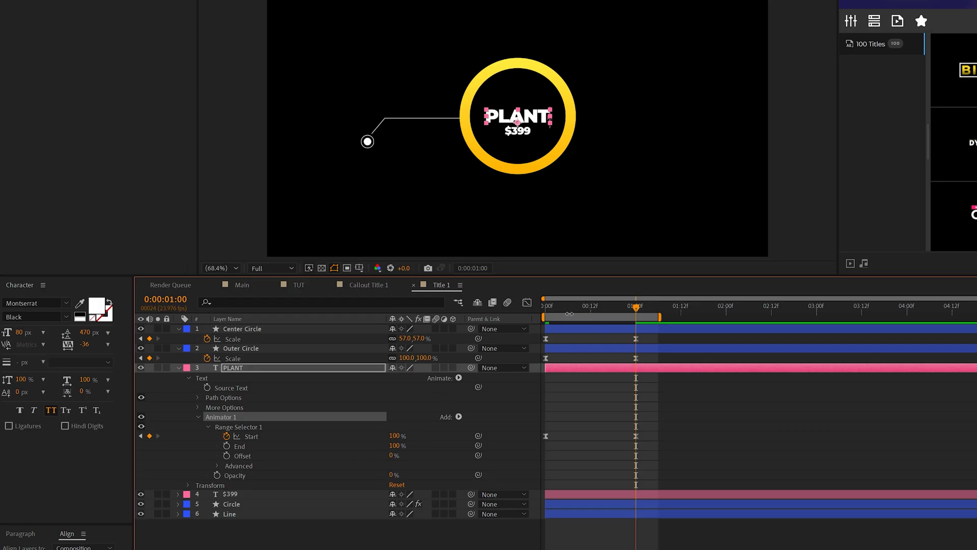
pyautogui.press('Home')
# Shift the PLANT and $399 layers to start at frame 5 and preview the staggered animation.
pyautogui.click(231, 493)
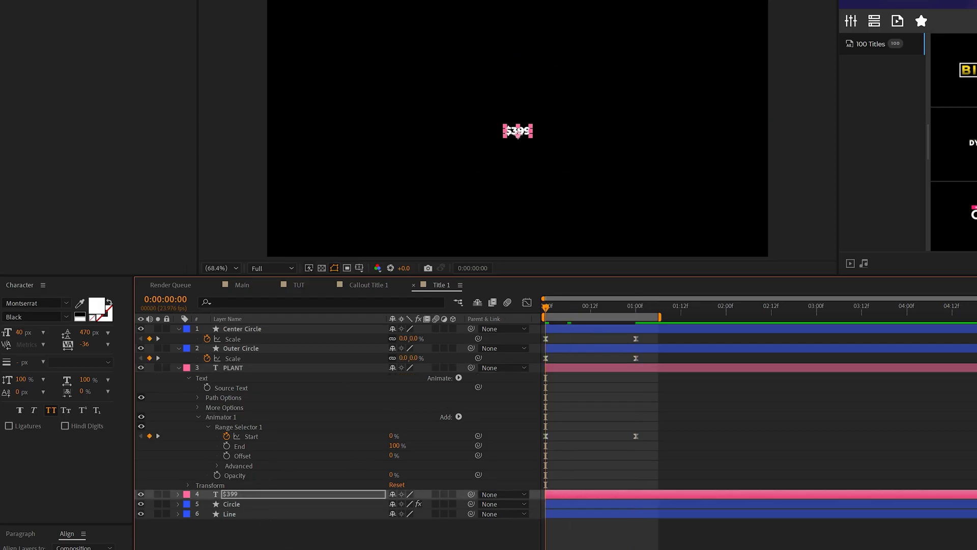
pyautogui.press('F2')
pyautogui.hotkey('ctrl', '`')
pyautogui.press('space')
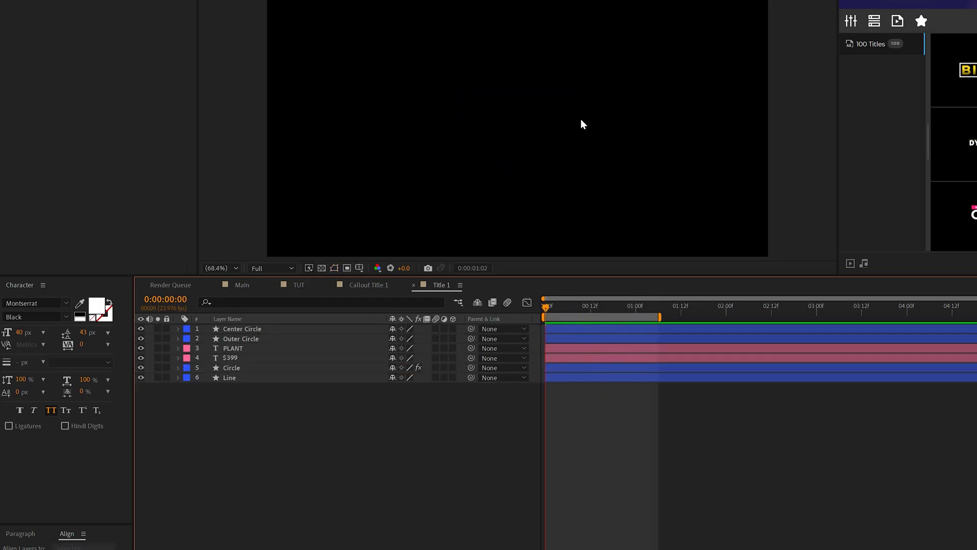
pyautogui.click(574, 350)
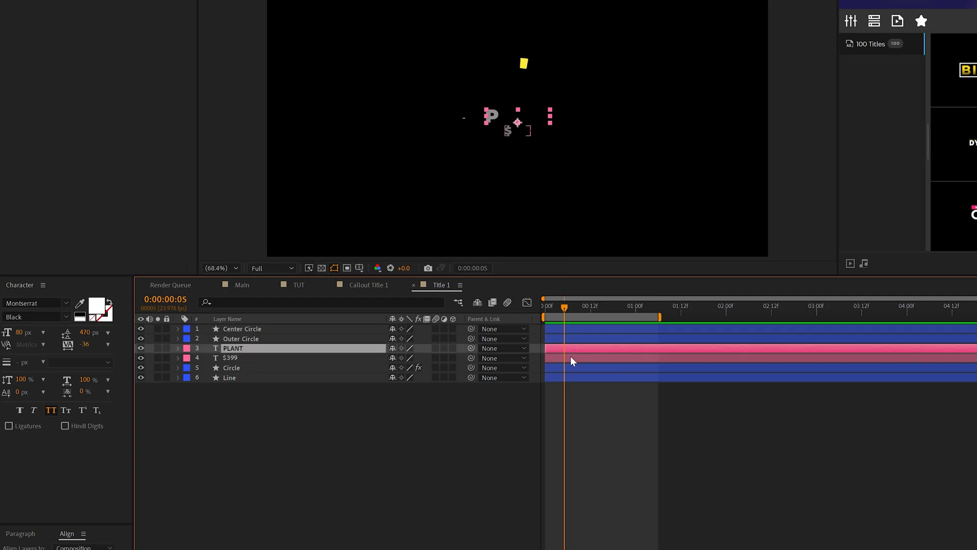
pyautogui.keyDown('shift'); pyautogui.click(569, 356); pyautogui.keyUp('shift')
pyautogui.moveTo(587, 356); pyautogui.dragTo(608, 357)
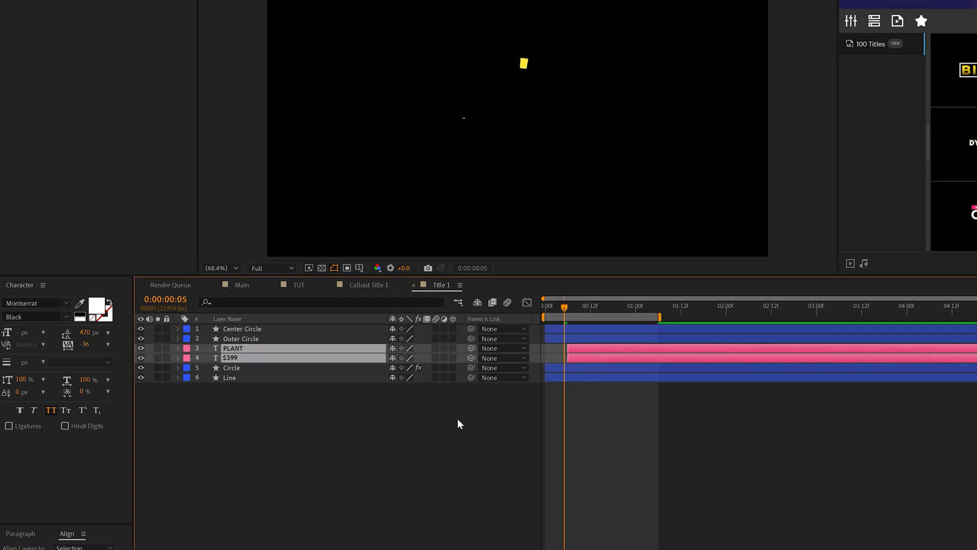
pyautogui.press('F2')
pyautogui.press('space')
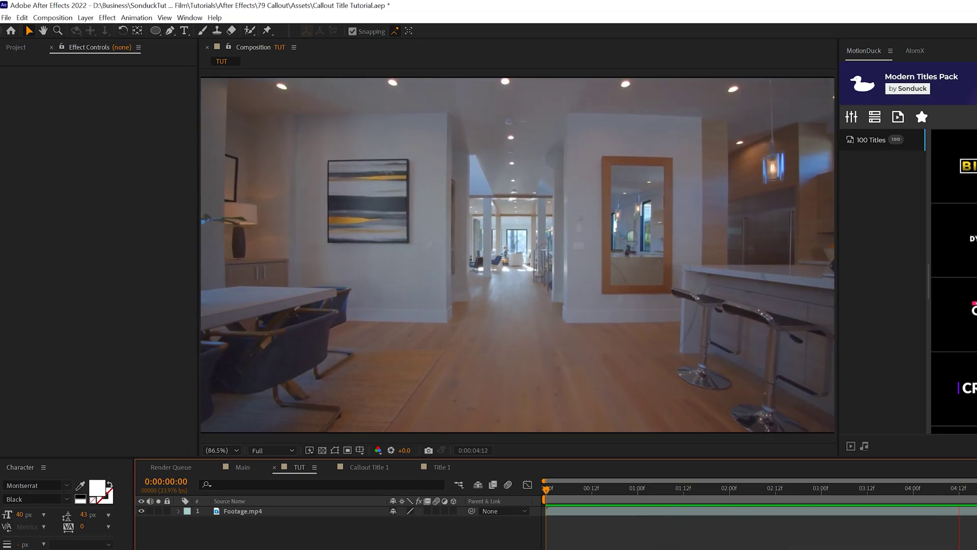
# Apply the 3D Camera Tracker to Footage.mp4 and scrub through to check the solved track points.
pyautogui.click(16, 47)
pyautogui.click(240, 511)
pyautogui.click(107, 17)
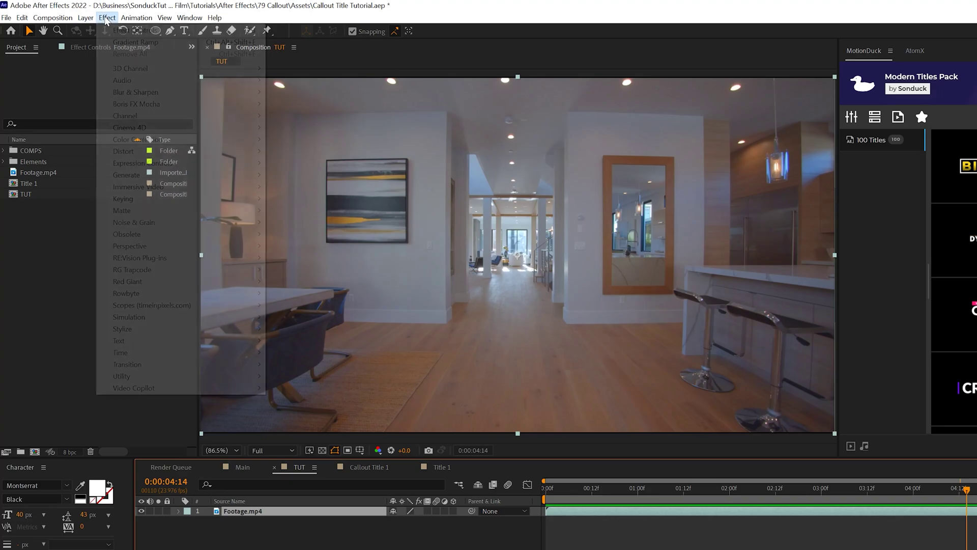
pyautogui.moveTo(150, 251)
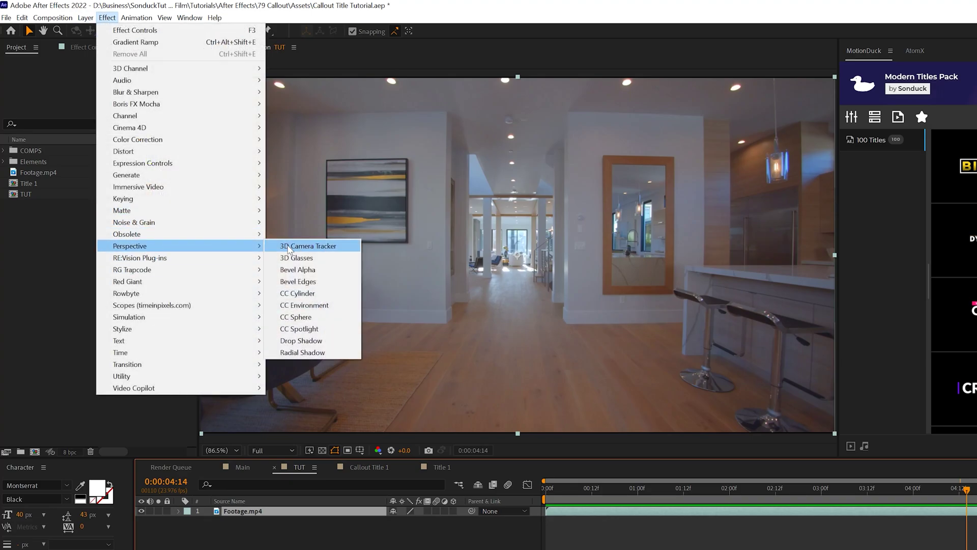
pyautogui.click(307, 245)
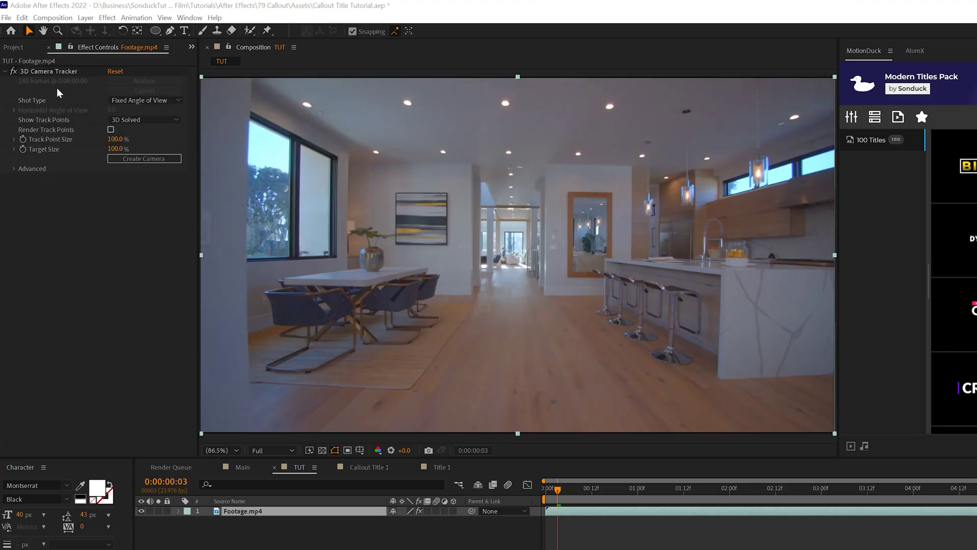
pyautogui.click(53, 71)
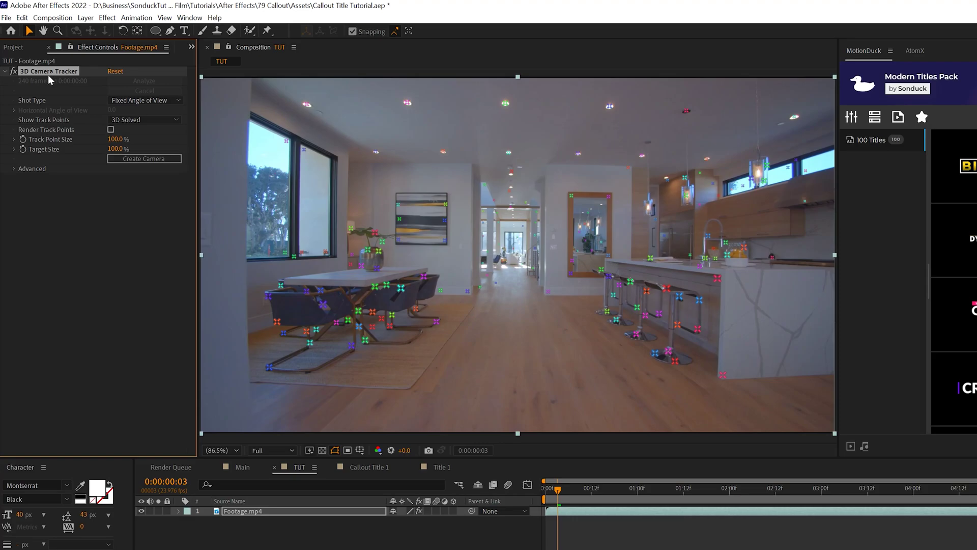
pyautogui.moveTo(558, 490); pyautogui.dragTo(805, 521)
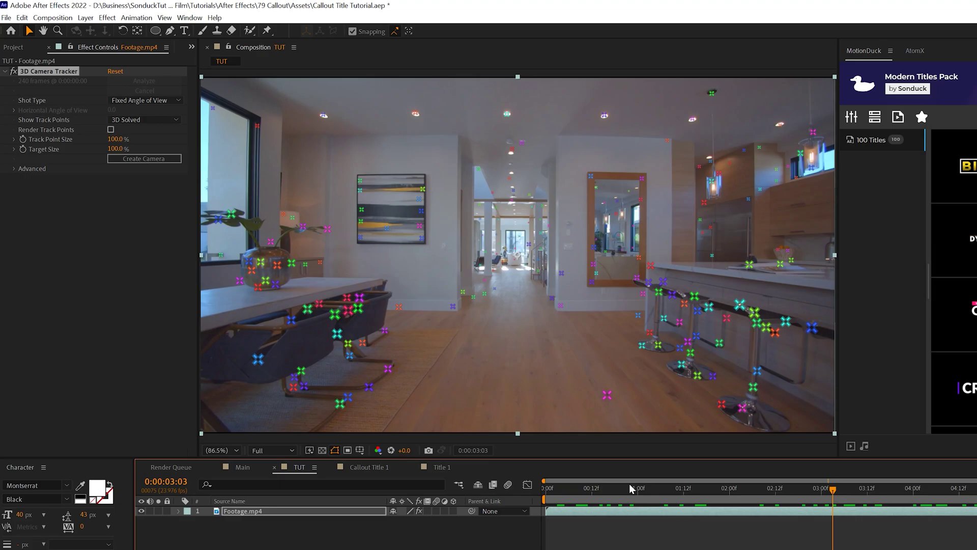
# Create a text layer and camera from the vase track point, then scrub to confirm it follows.
pyautogui.click(260, 262)
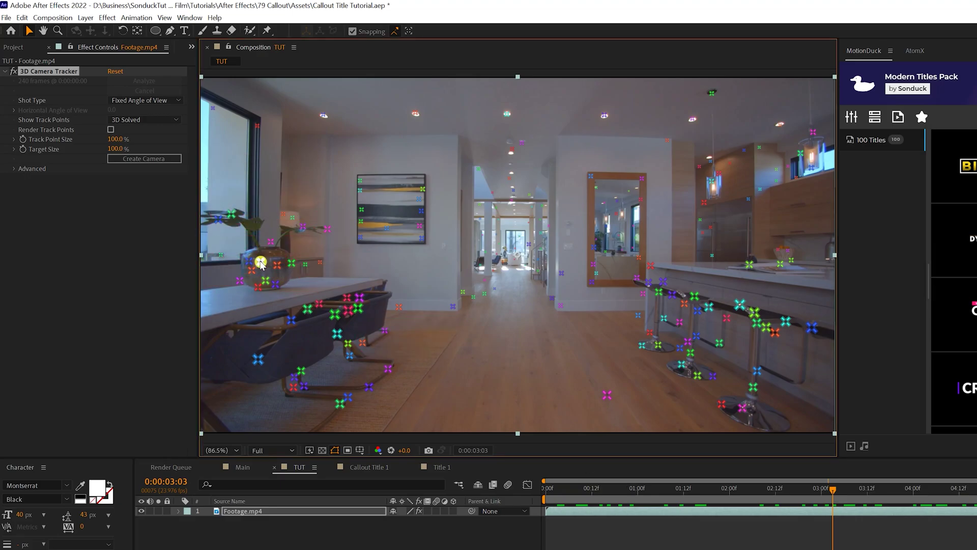
pyautogui.rightClick(260, 264)
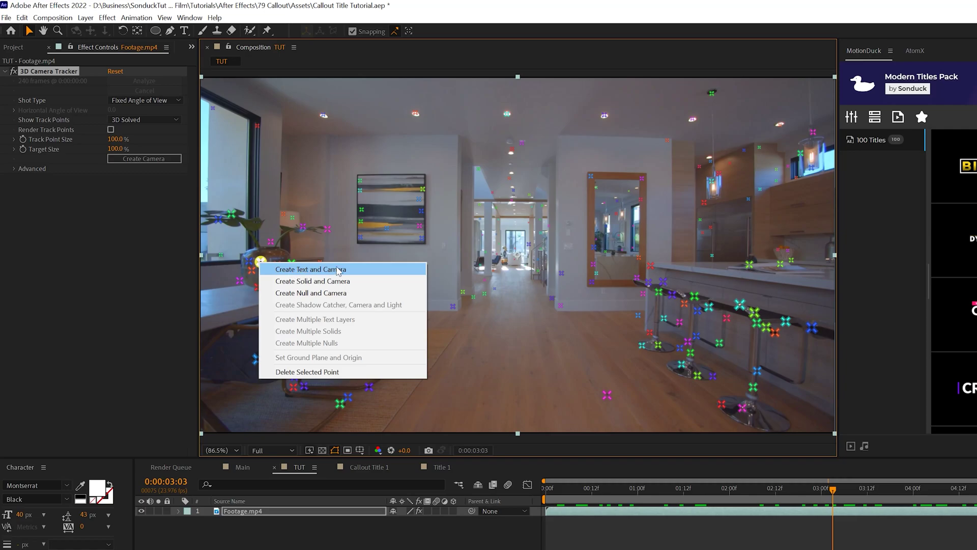
pyautogui.click(355, 270)
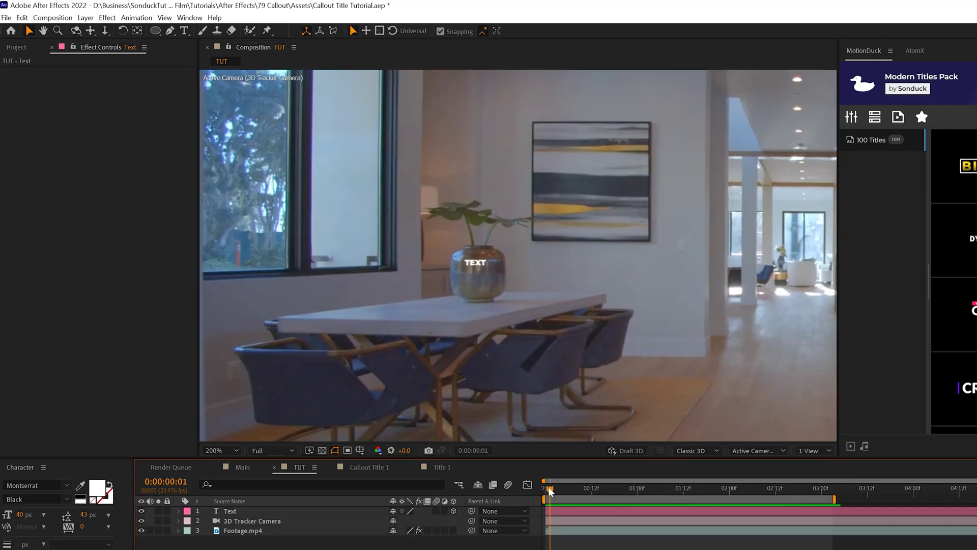
pyautogui.moveTo(655, 502)
pyautogui.mouseDown()
pyautogui.moveTo(843, 506)
pyautogui.moveTo(663, 506)
pyautogui.mouseUp()
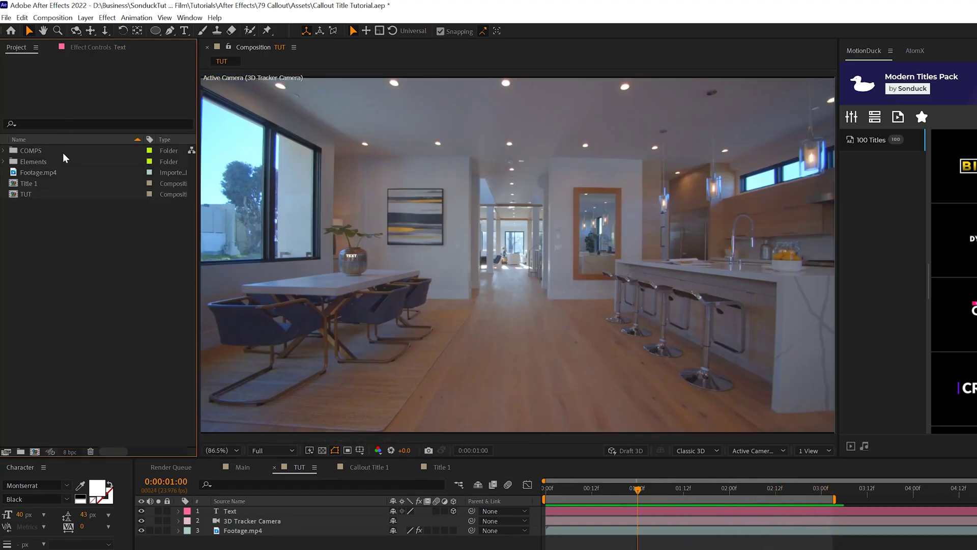
# Place the Title 1 composition into the TUT timeline and make it a 3D layer.
pyautogui.click(20, 183)
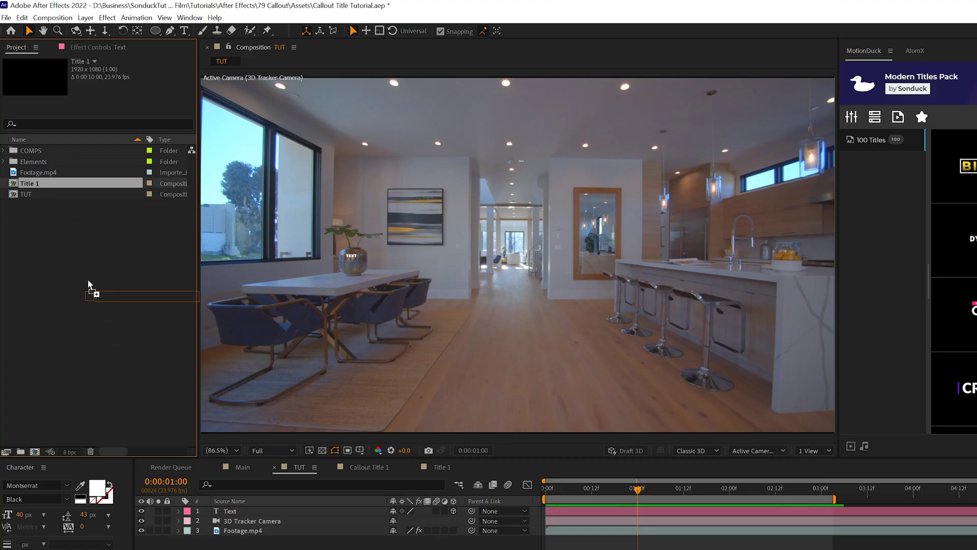
pyautogui.moveTo(50, 191); pyautogui.dragTo(366, 531)
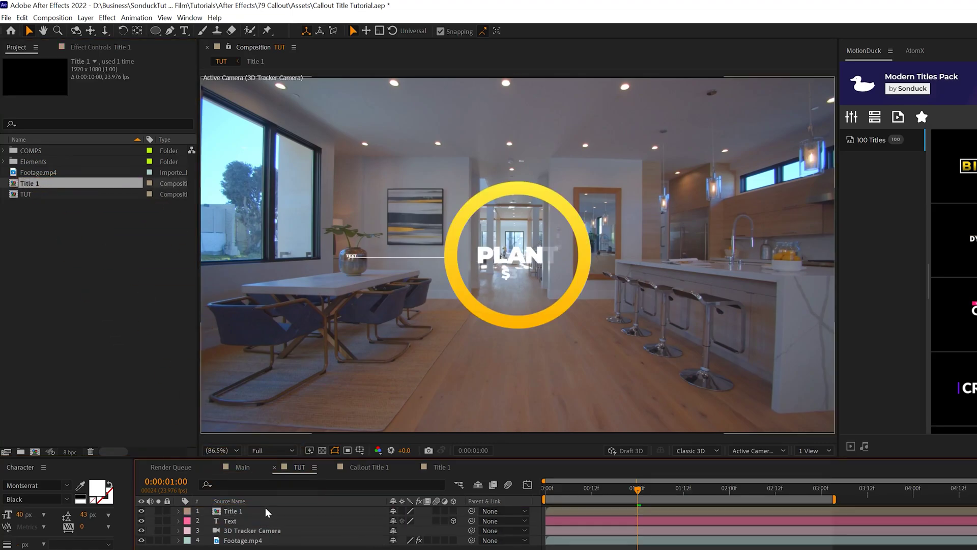
pyautogui.click(296, 510)
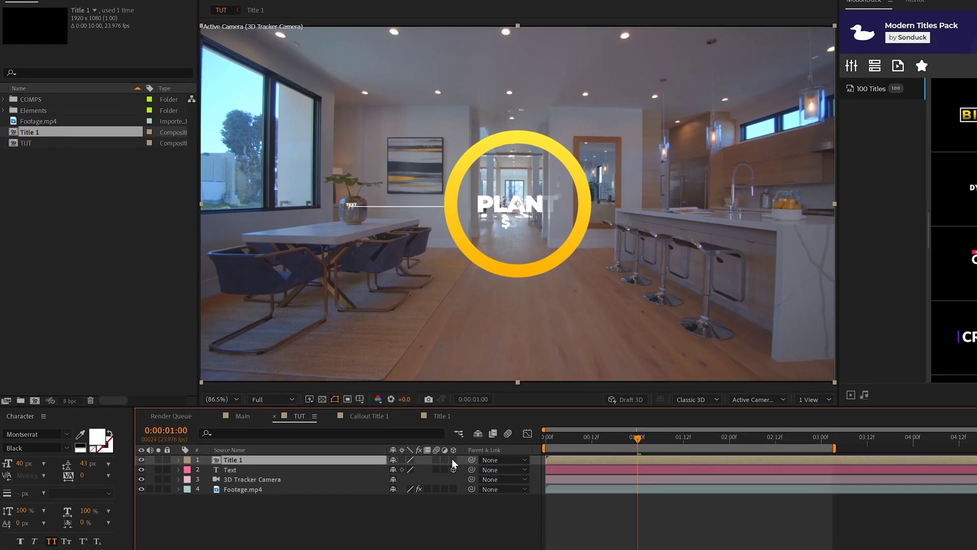
pyautogui.click(453, 511)
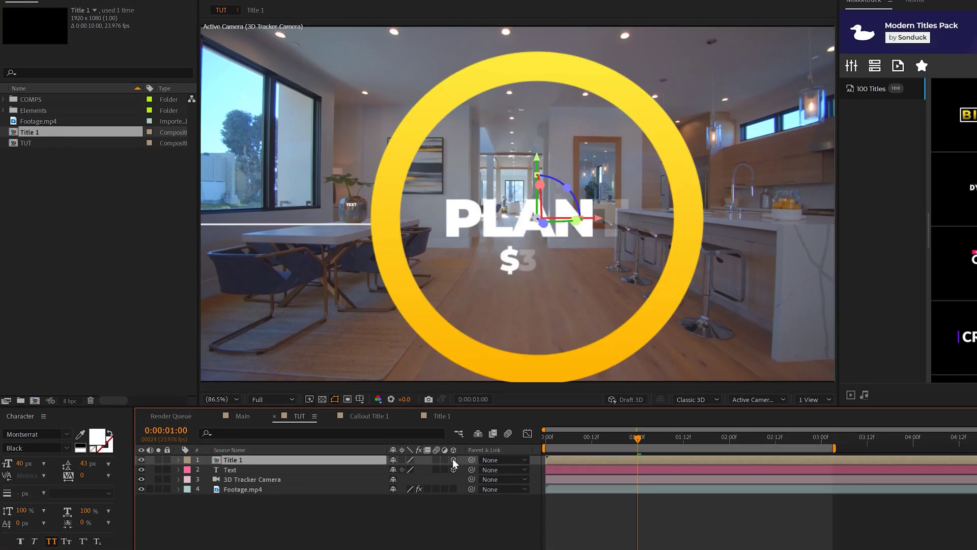
# Copy the Text layer's Position (-777.0, 540.2, 1877.8) onto Title 1 and delete the Text layer.
pyautogui.click(244, 469)
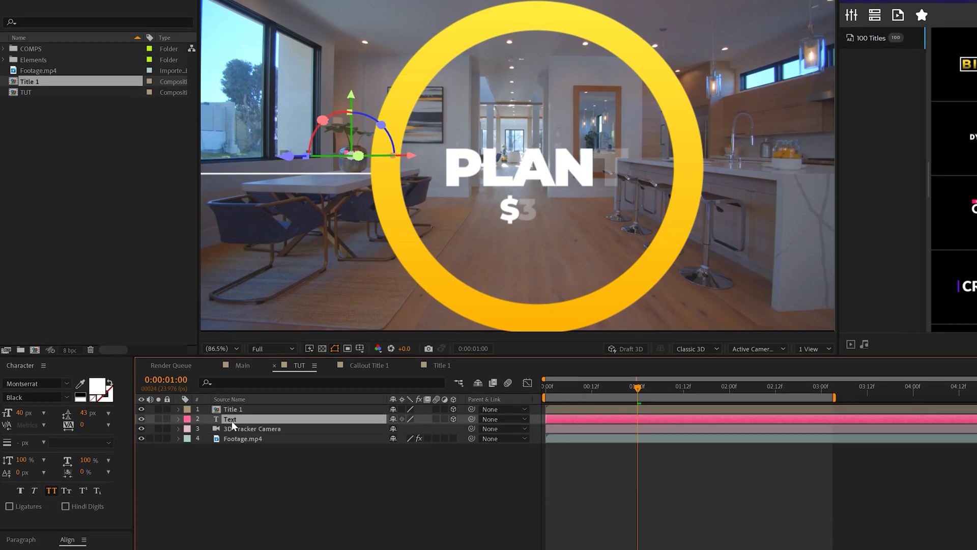
pyautogui.press('p')
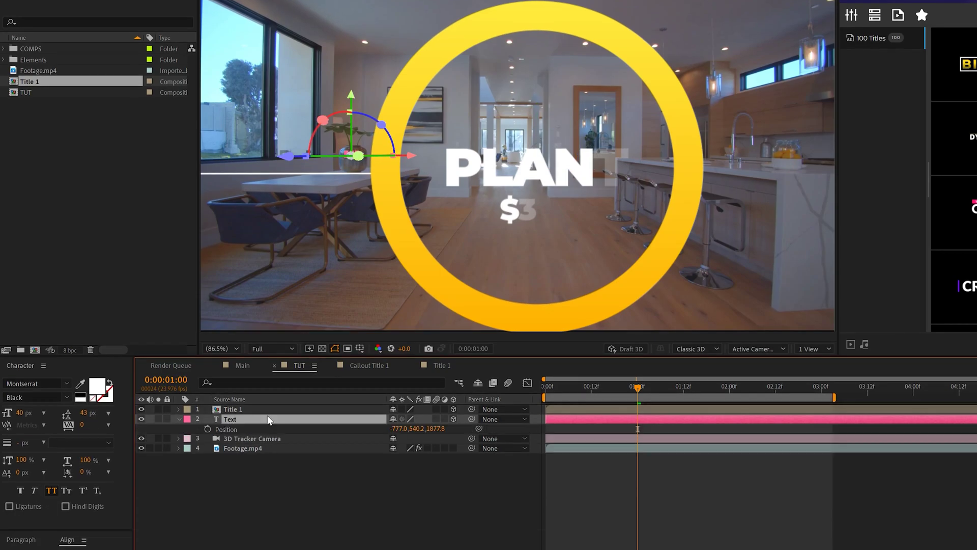
pyautogui.click(227, 432)
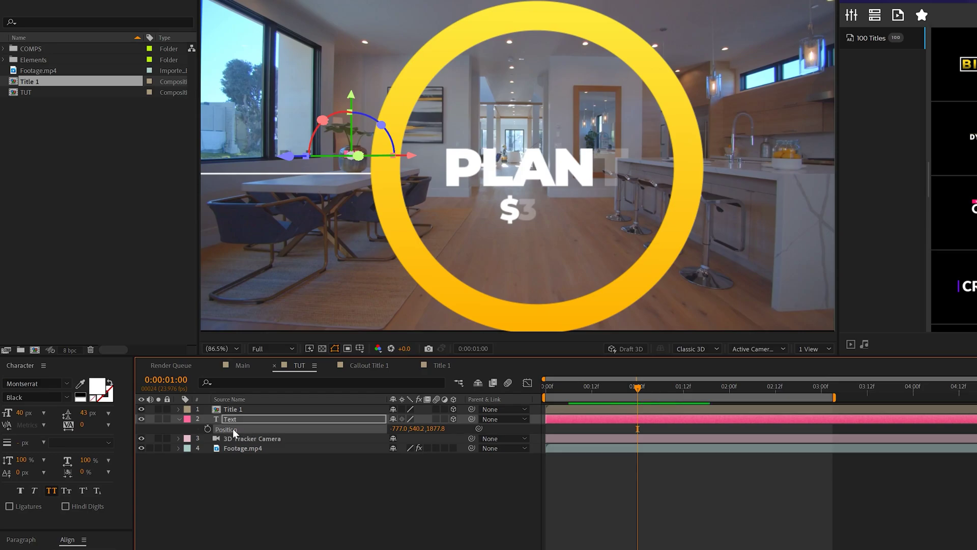
pyautogui.click(239, 418)
pyautogui.press('Delete')
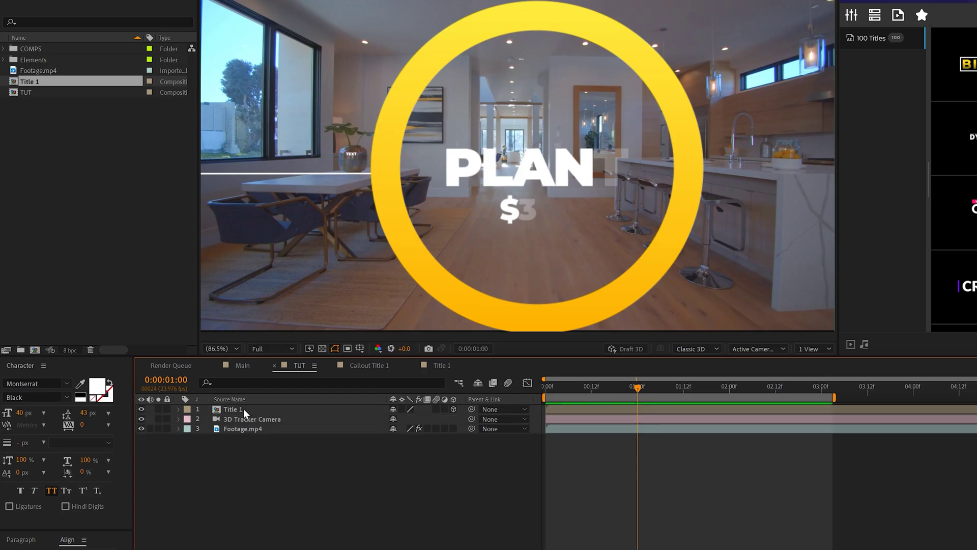
pyautogui.click(244, 409)
pyautogui.press('p')
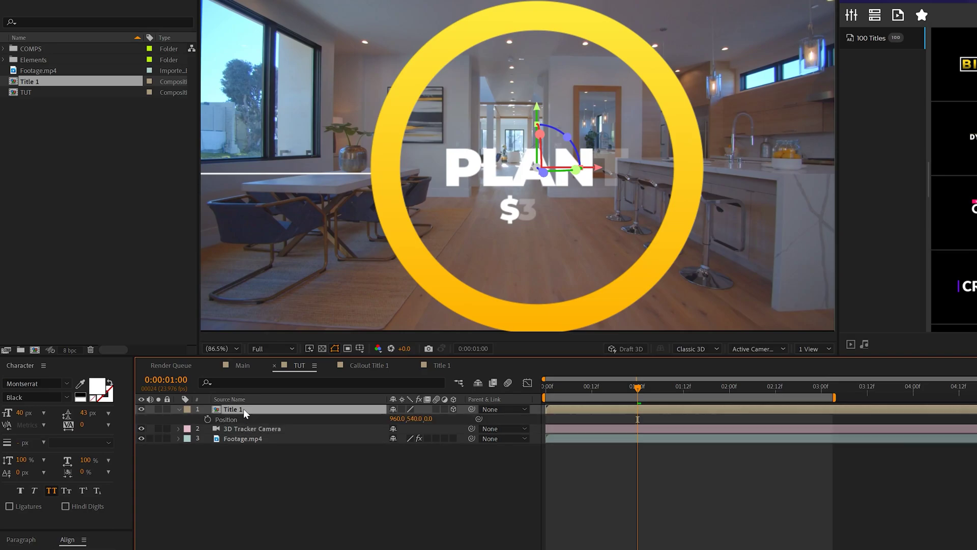
pyautogui.click(226, 418)
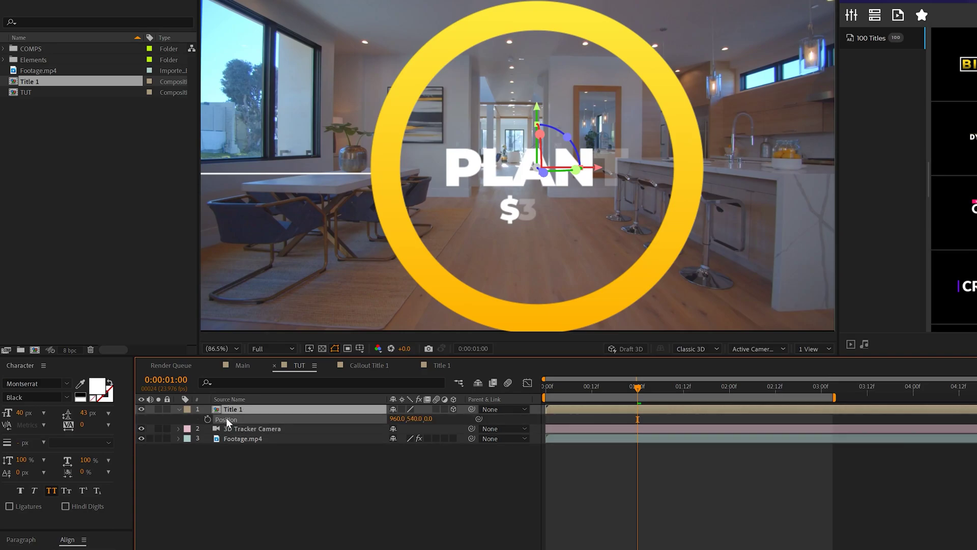
pyautogui.hotkey('ctrl', 'v')
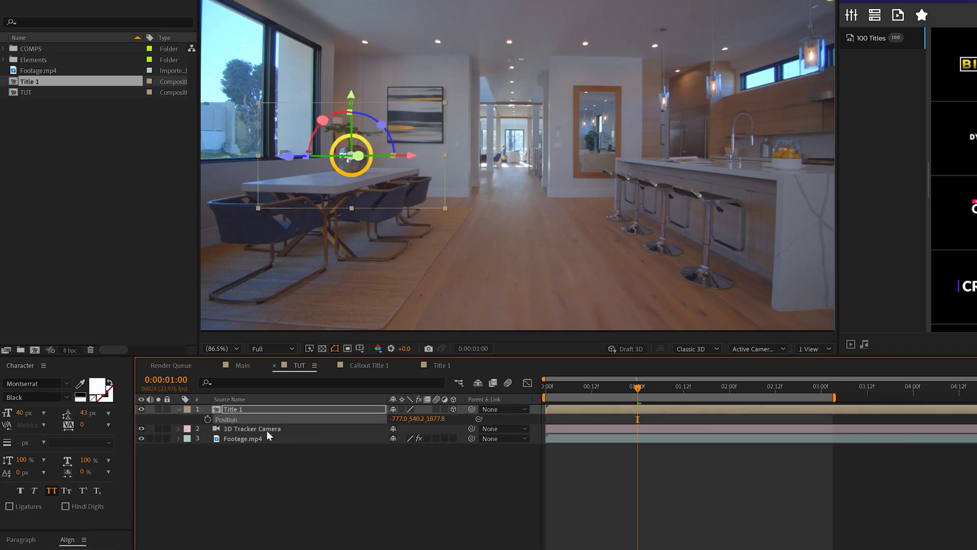
# Set Title 1's Position to -197.0, 423.2 so the dot rests on the vase, then preview.
pyautogui.press('space')
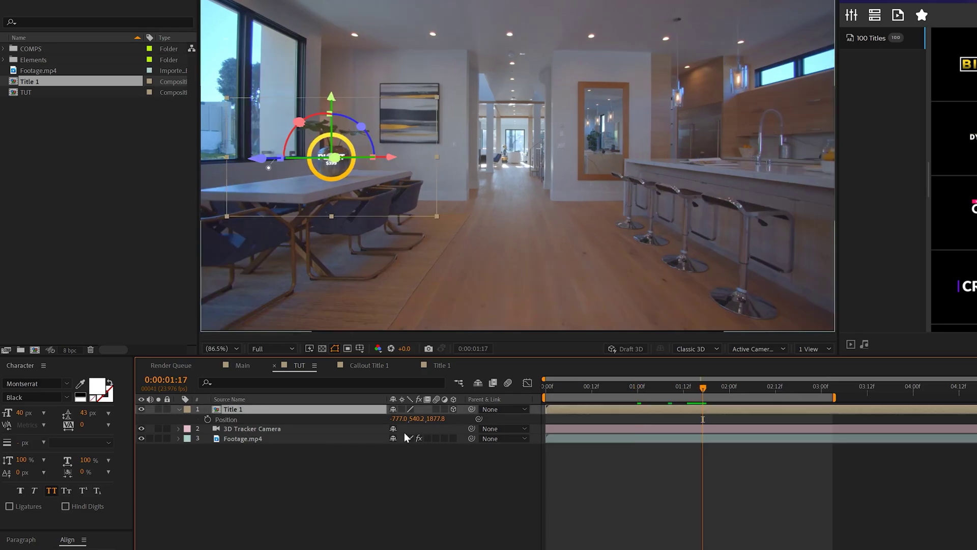
pyautogui.moveTo(396, 421); pyautogui.dragTo(731, 429)
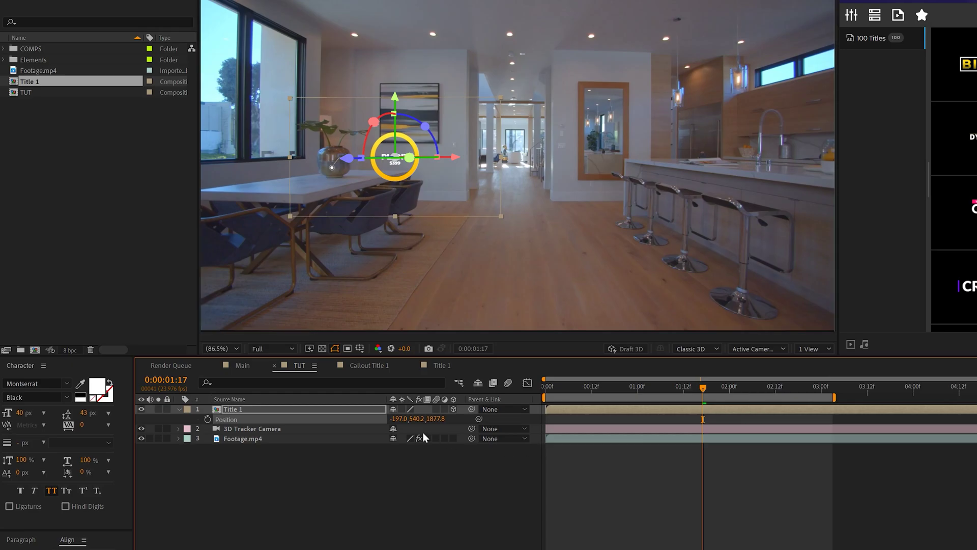
pyautogui.moveTo(418, 419); pyautogui.dragTo(354, 420)
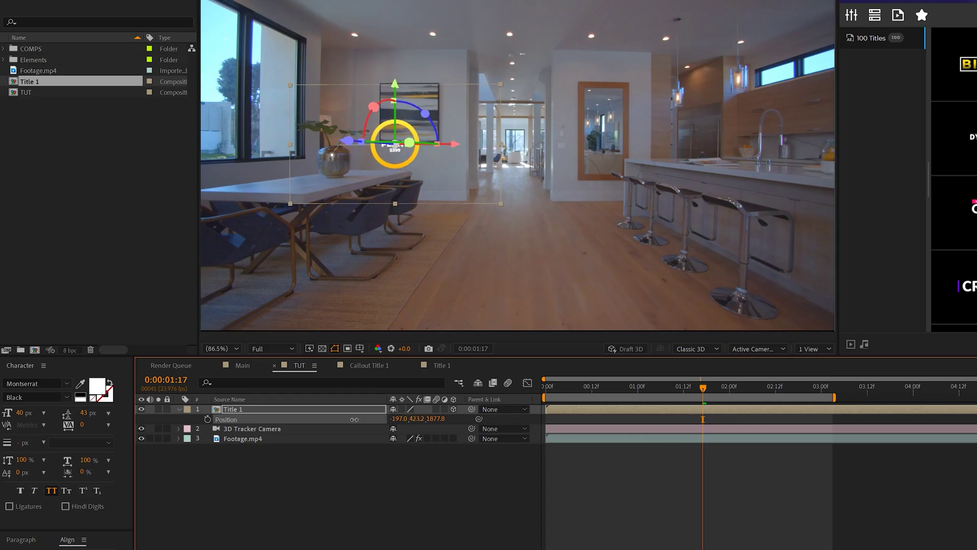
pyautogui.click(367, 505)
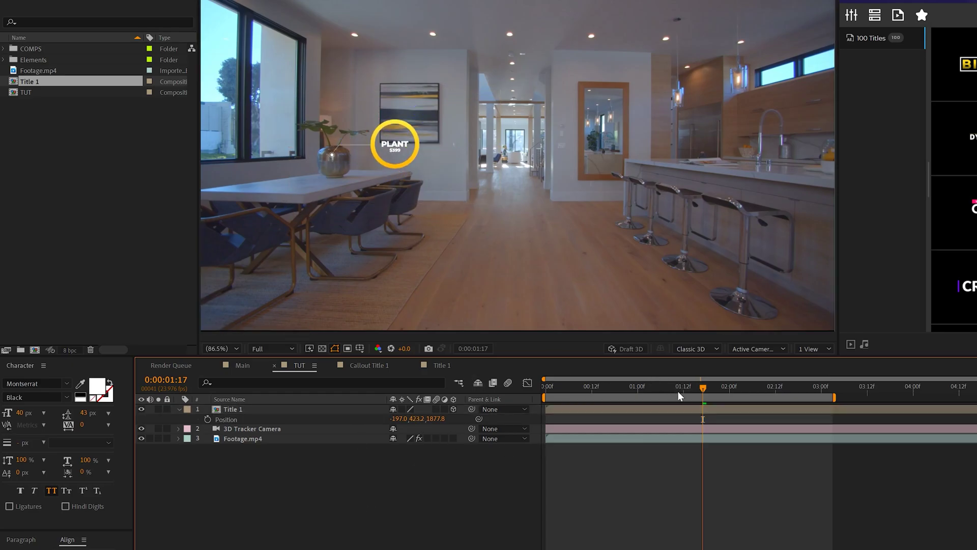
pyautogui.moveTo(678, 391)
pyautogui.mouseDown()
pyautogui.moveTo(547, 389)
pyautogui.moveTo(661, 391)
pyautogui.mouseUp()
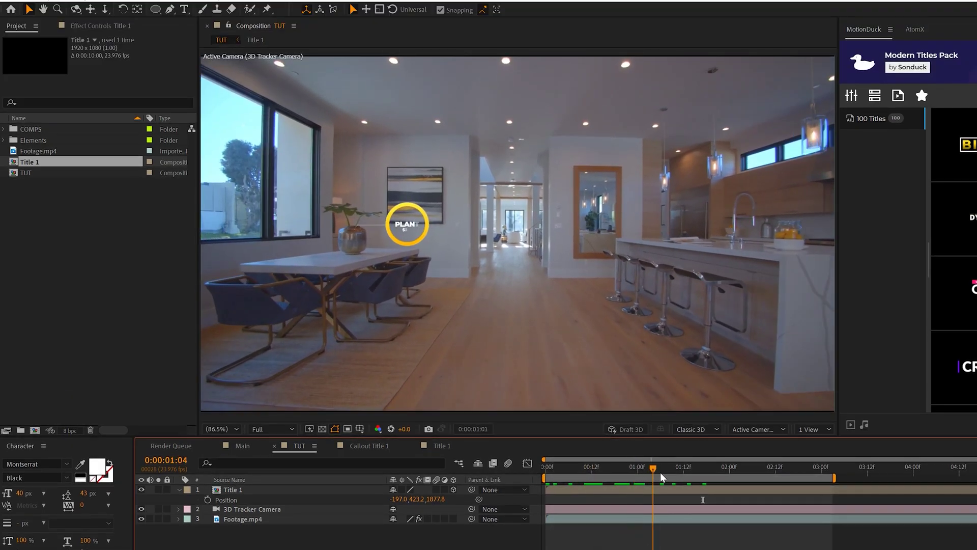
pyautogui.moveTo(660, 472); pyautogui.dragTo(745, 476)
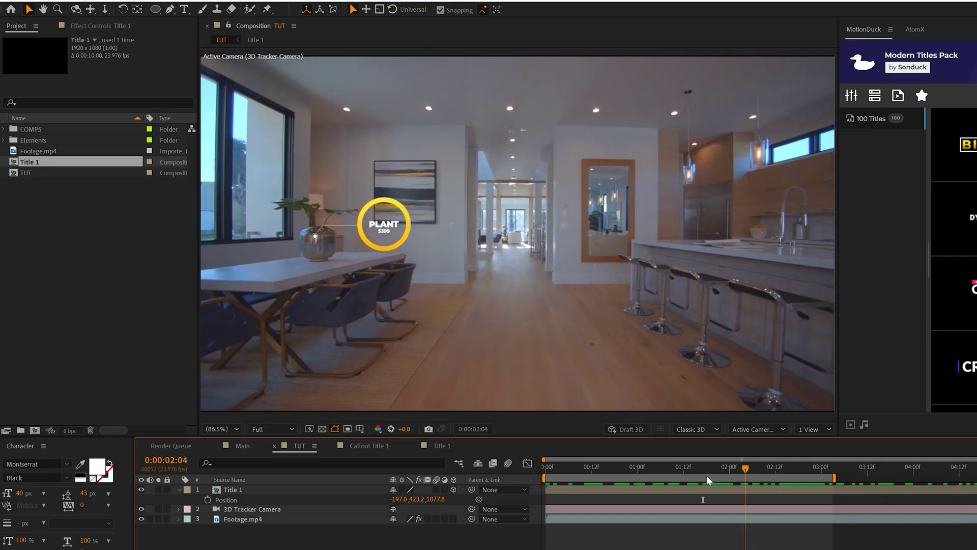
pyautogui.press('space')
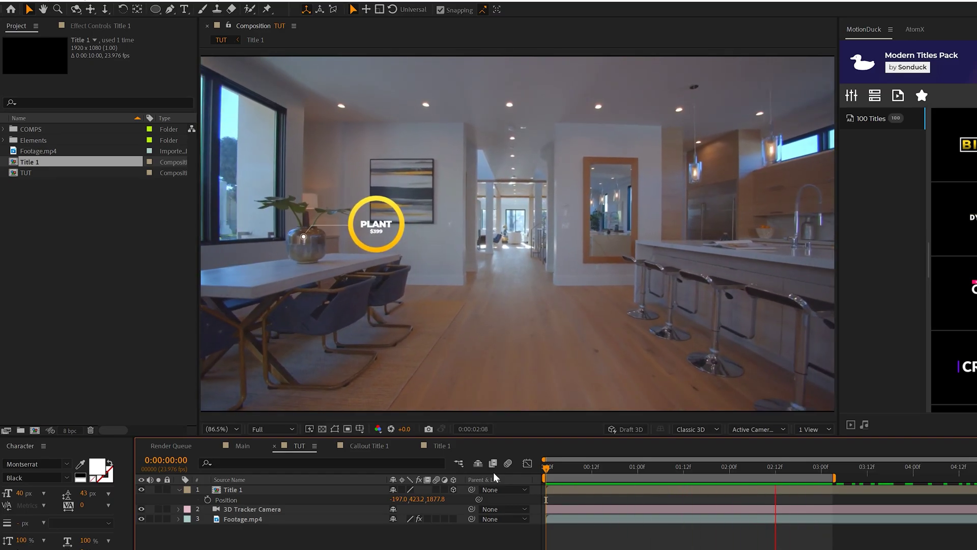
# Enable motion blur on the Title 1 callout layer.
pyautogui.click(239, 488)
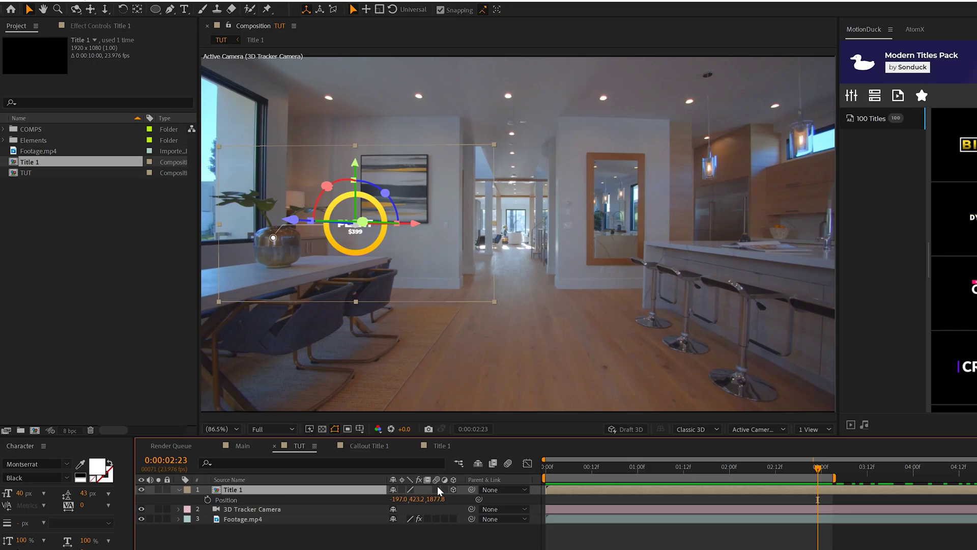
pyautogui.click(436, 489)
pyautogui.doubleClick(243, 487)
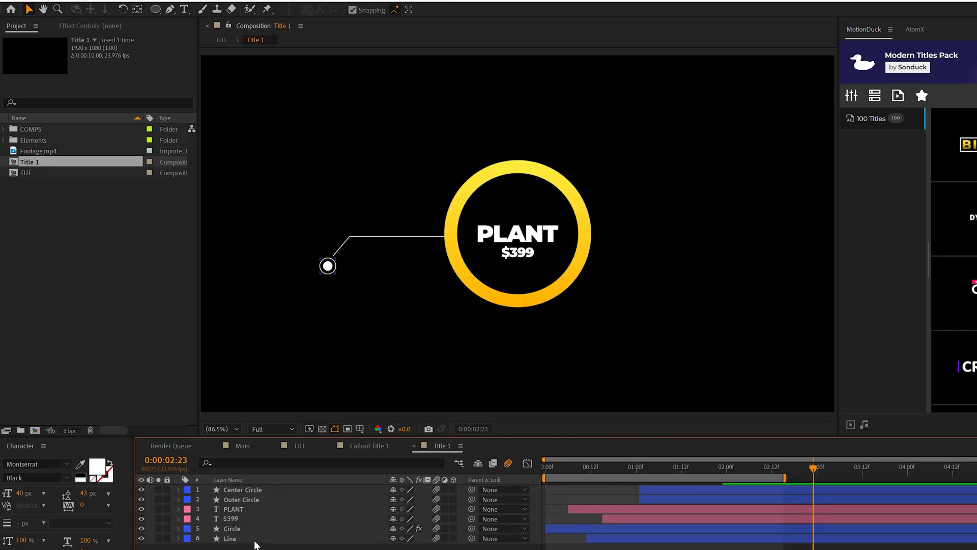
pyautogui.click(300, 461)
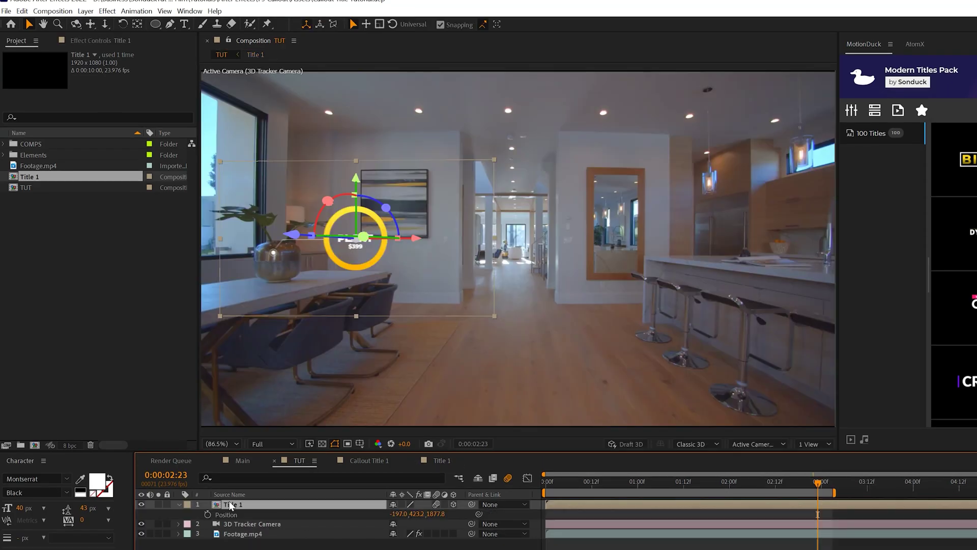
# Apply a Noise effect to Title 1 with Amount of Noise set to 6%.
pyautogui.click(108, 11)
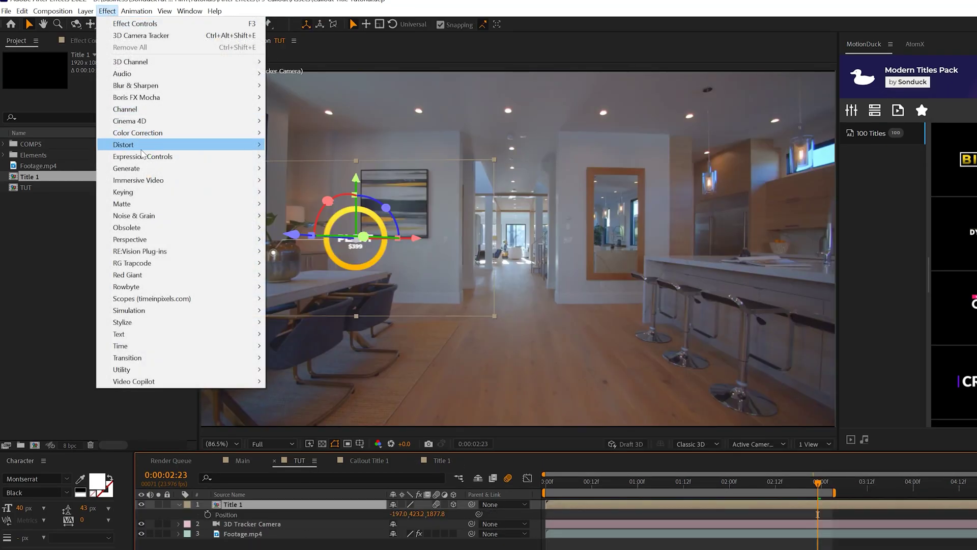
pyautogui.moveTo(153, 216)
pyautogui.click(289, 287)
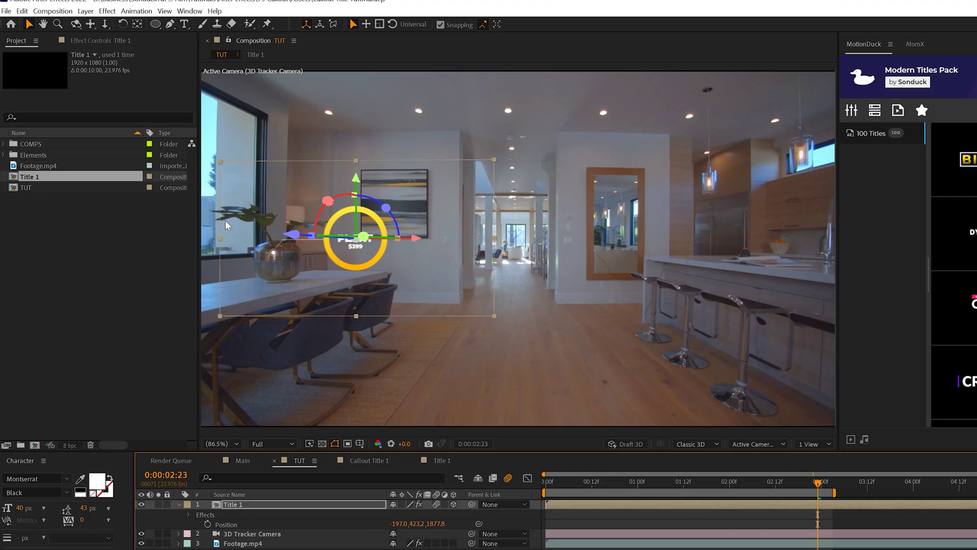
pyautogui.click(88, 43)
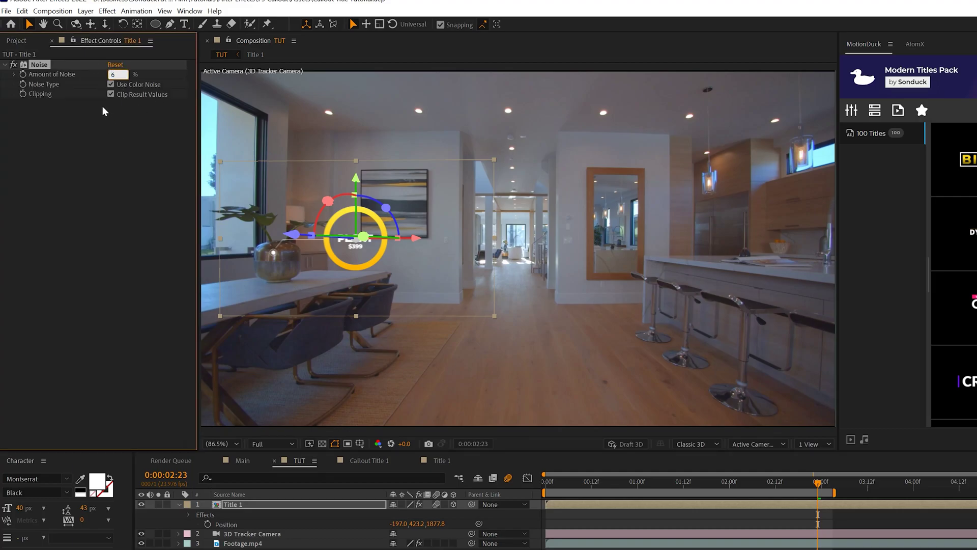
pyautogui.click(108, 109)
pyautogui.press('/')
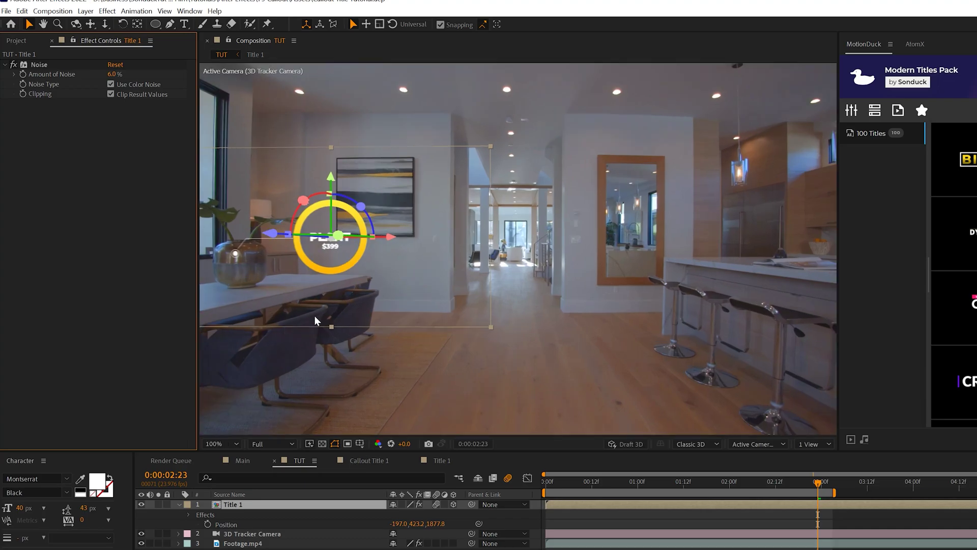
pyautogui.hotkey('ctrl', 'shift', 'a')
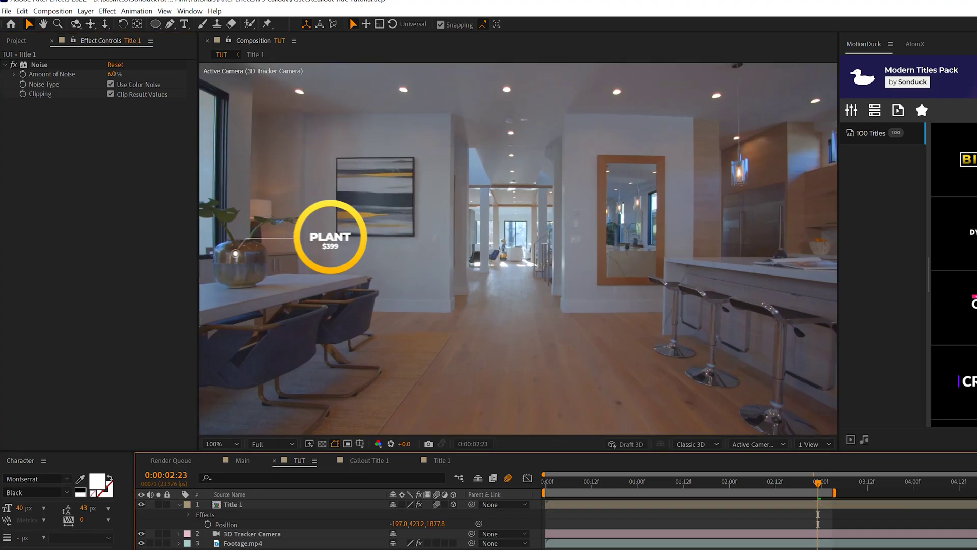
# Zoom in and pan the viewer to inspect the callout's grain around the yellow ring.
pyautogui.press('h')
pyautogui.scroll(5, 427, 190)
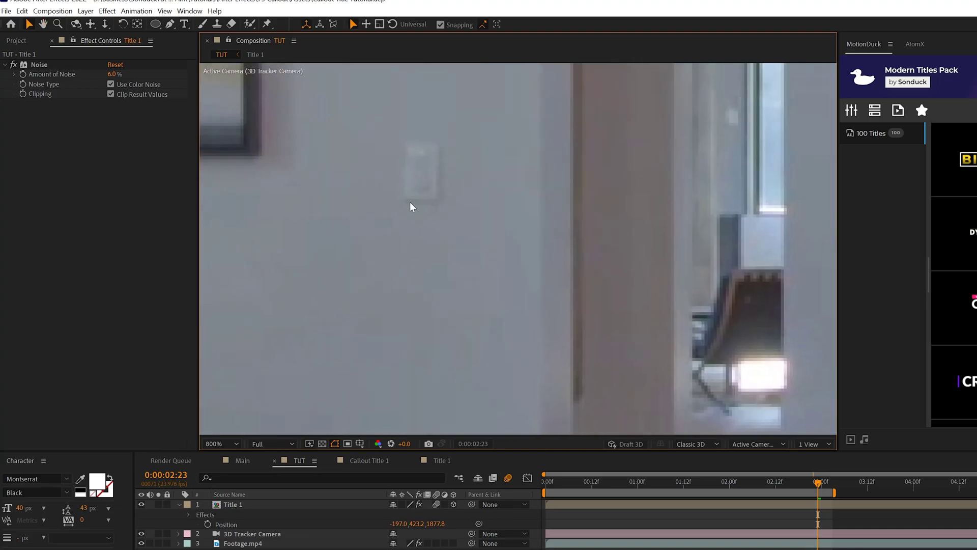
pyautogui.press('h')
pyautogui.moveTo(411, 206); pyautogui.dragTo(551, 203)
pyautogui.scroll(-2, 395, 221)
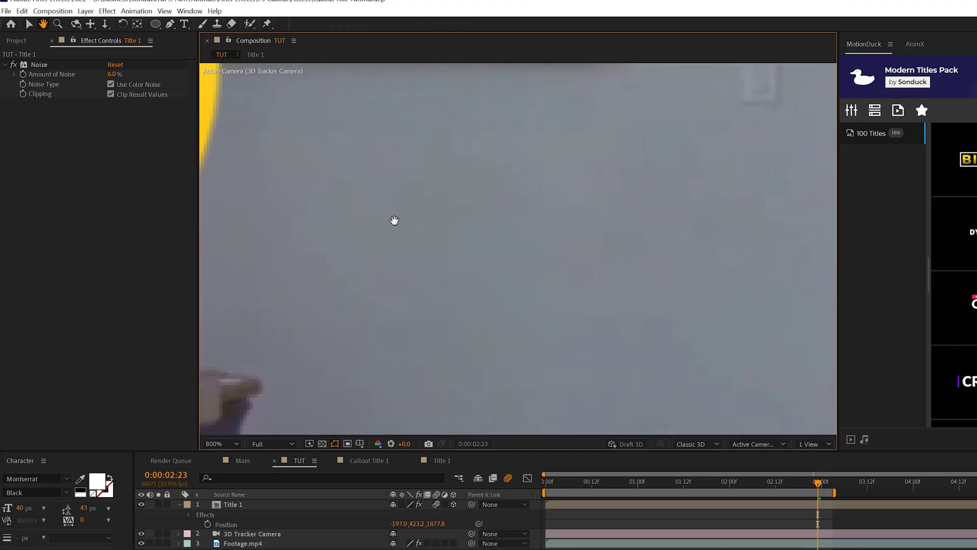
pyautogui.moveTo(395, 220); pyautogui.dragTo(669, 314)
pyautogui.scroll(-1, 582, 247)
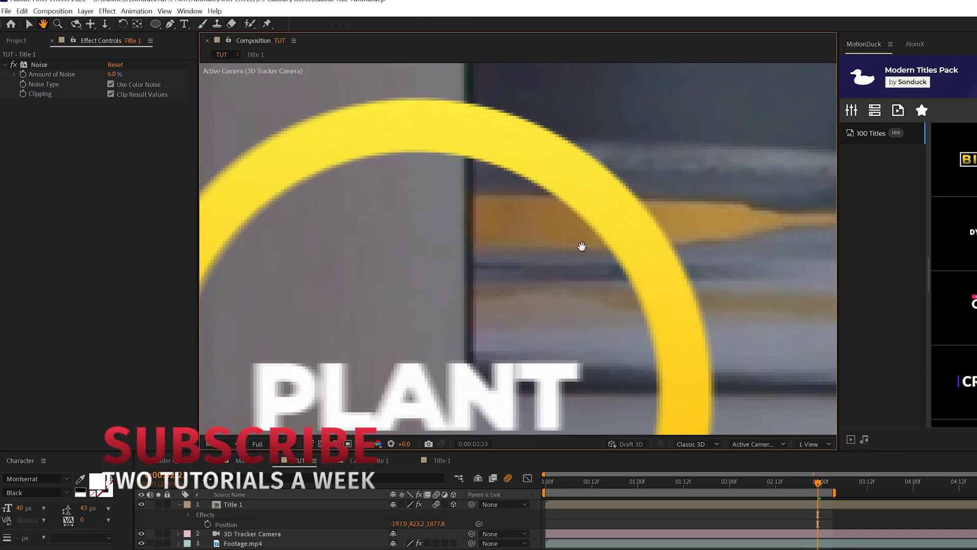
pyautogui.scroll(2, 551, 202)
# Raise Title 1's Noise Amount of Noise to 13% and zoom back out to the whole callout.
pyautogui.press('v')
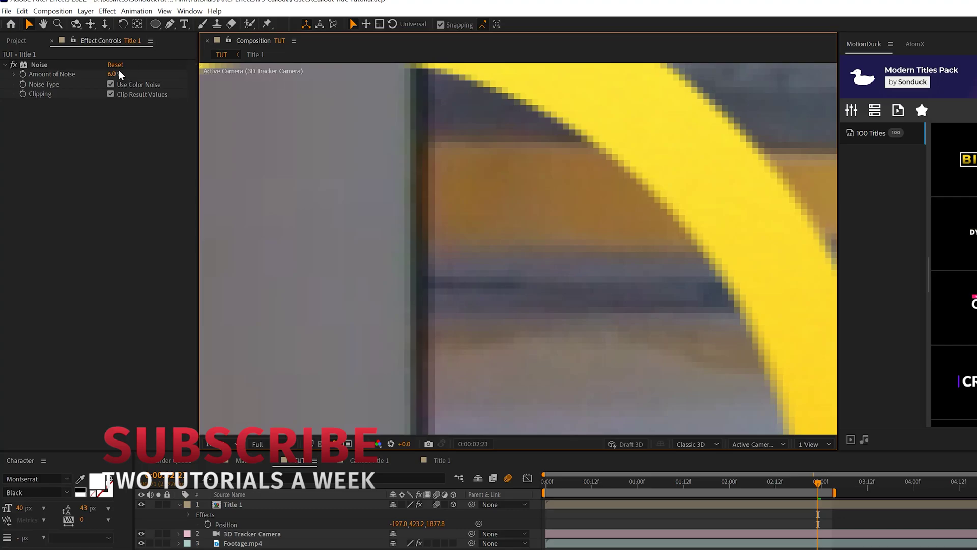
pyautogui.moveTo(120, 75); pyautogui.dragTo(121, 74)
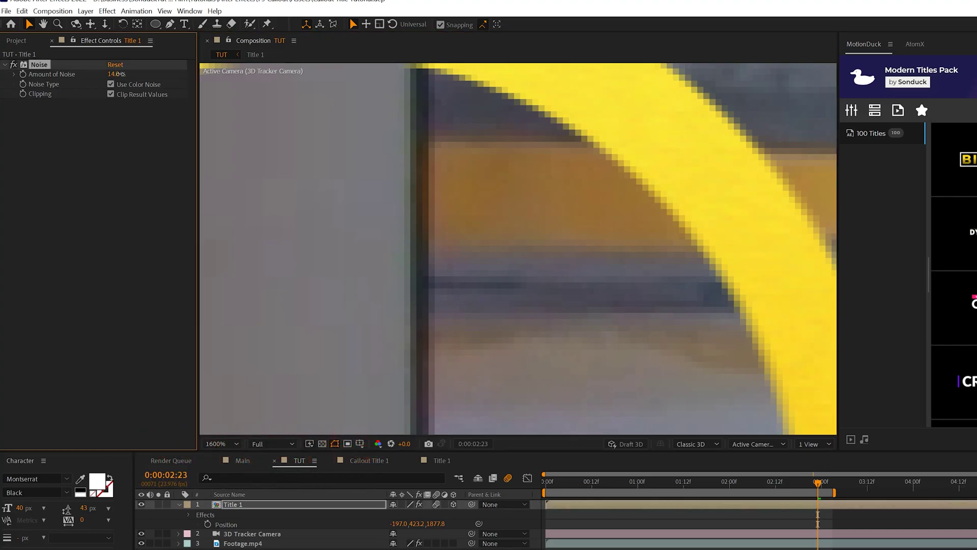
pyautogui.scroll(-1, 557, 318)
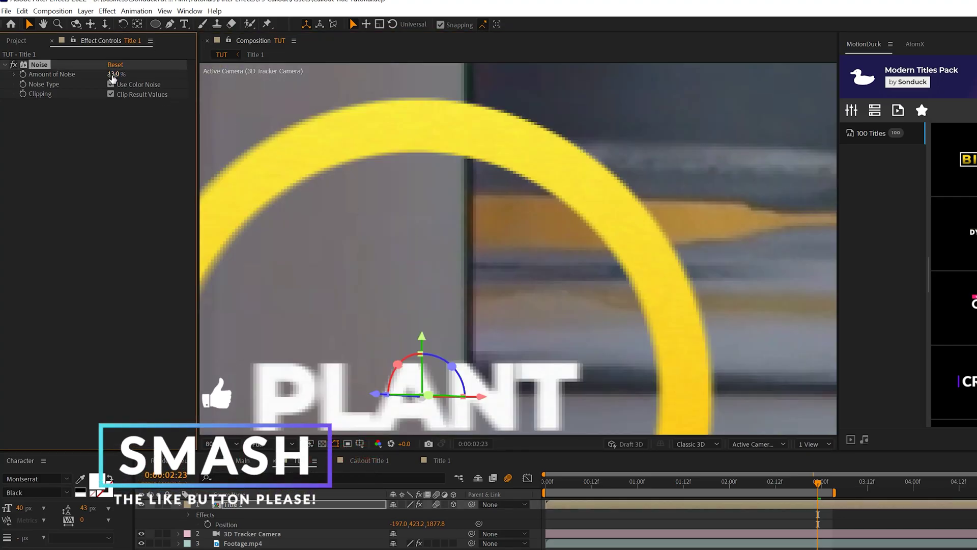
pyautogui.press(',')
pyautogui.press(',')
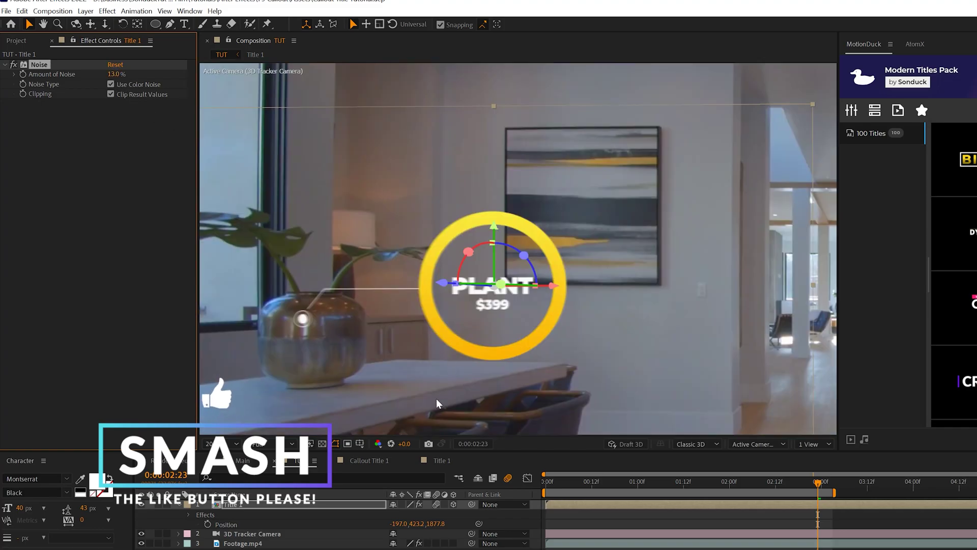